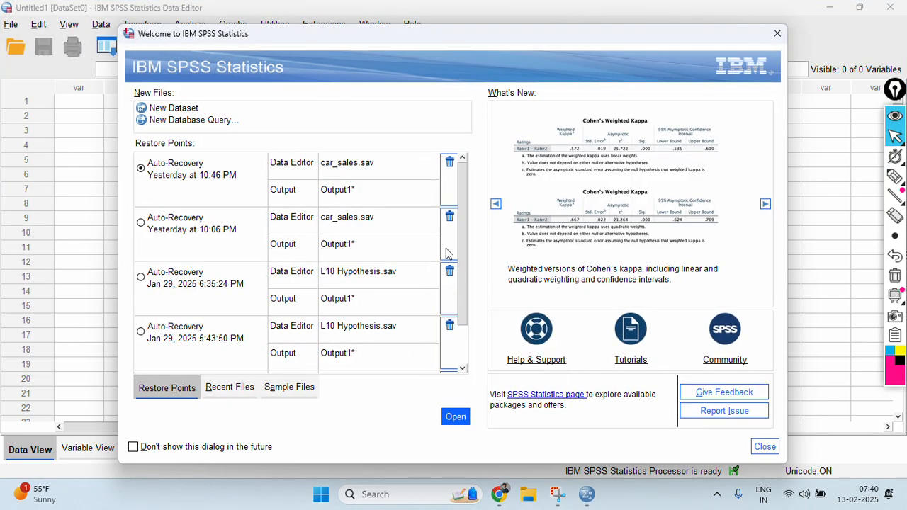
Circle the Restore Points and Recent Files labels in the welcome dialog with the pink annotation pen
left_click(896, 177)
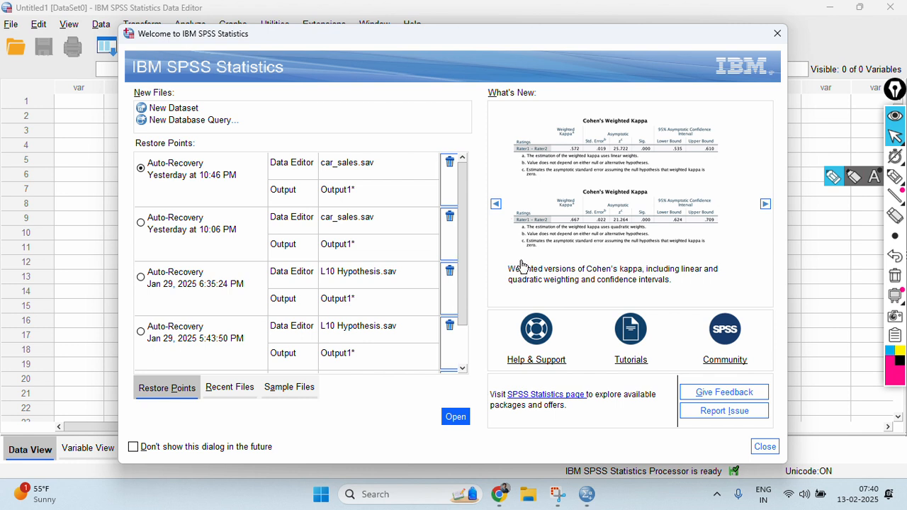
left_click(896, 178)
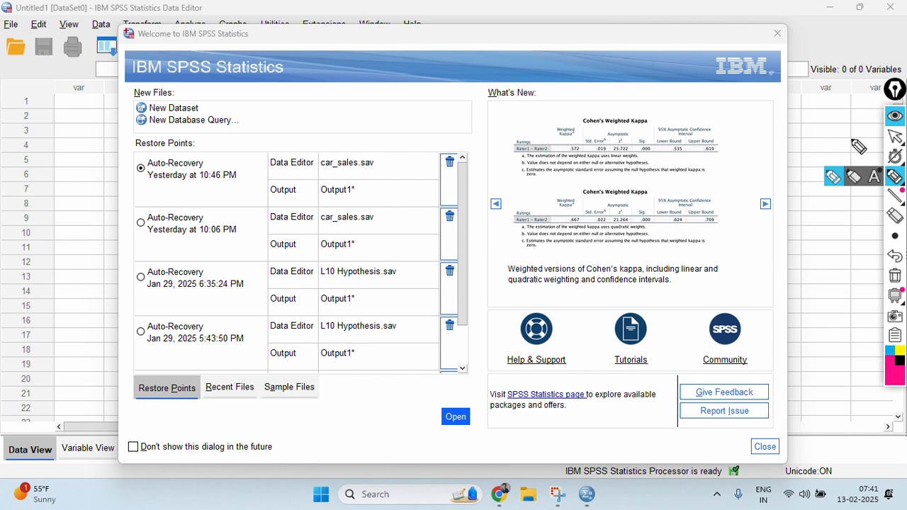
mouse_move(897, 139)
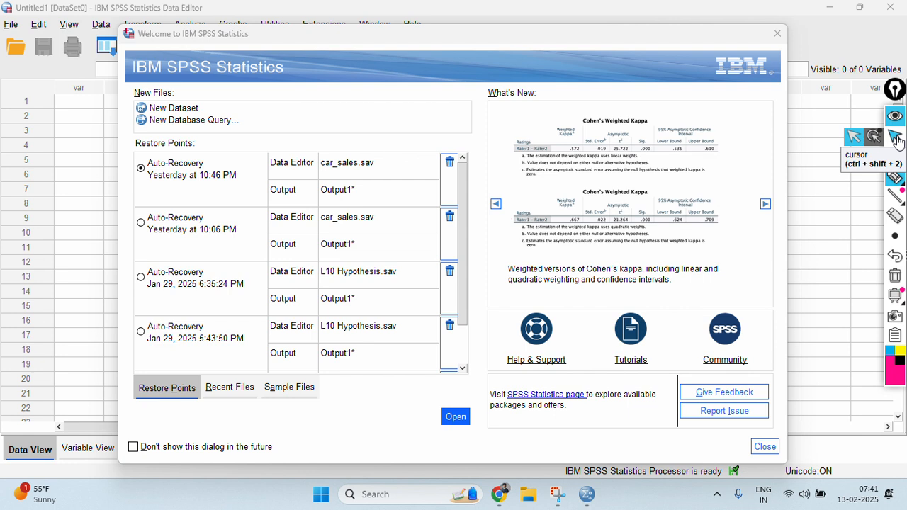
mouse_move(897, 177)
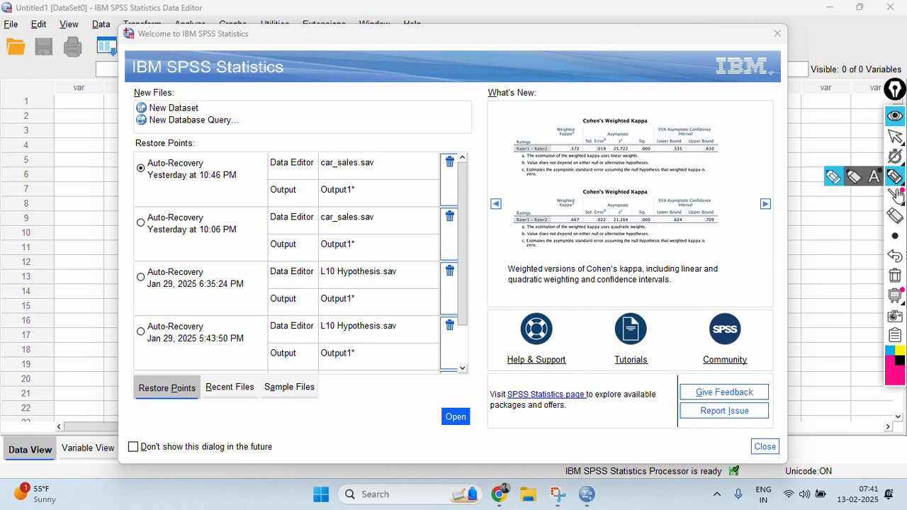
left_click(897, 178)
mouse_move(181, 375)
left_mouse_down()
mouse_move(146, 373)
mouse_move(150, 415)
mouse_move(203, 398)
mouse_move(167, 373)
left_mouse_up()
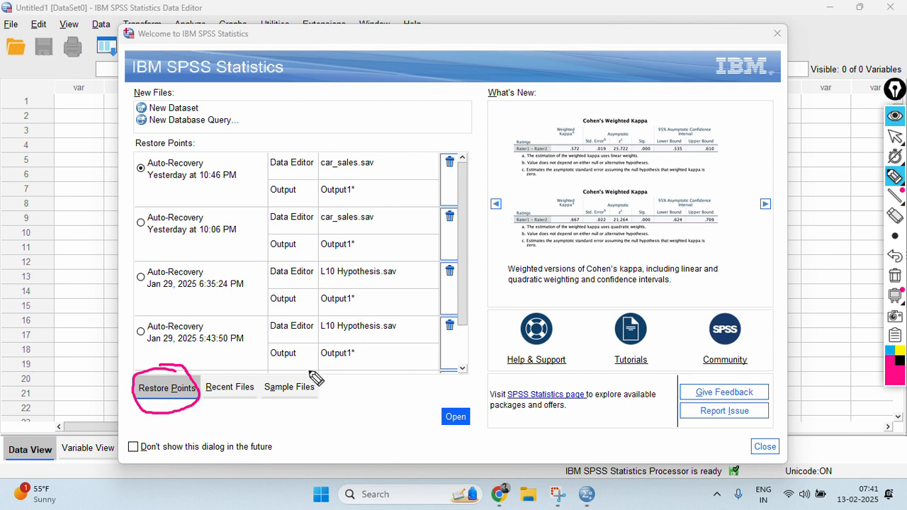
mouse_move(244, 369)
left_mouse_down()
mouse_move(201, 402)
mouse_move(262, 371)
mouse_move(207, 377)
left_mouse_up()
View the recent files and the sample files in the welcome dialog, and circle the Sample Files label in pink
left_click(894, 137)
left_click(233, 386)
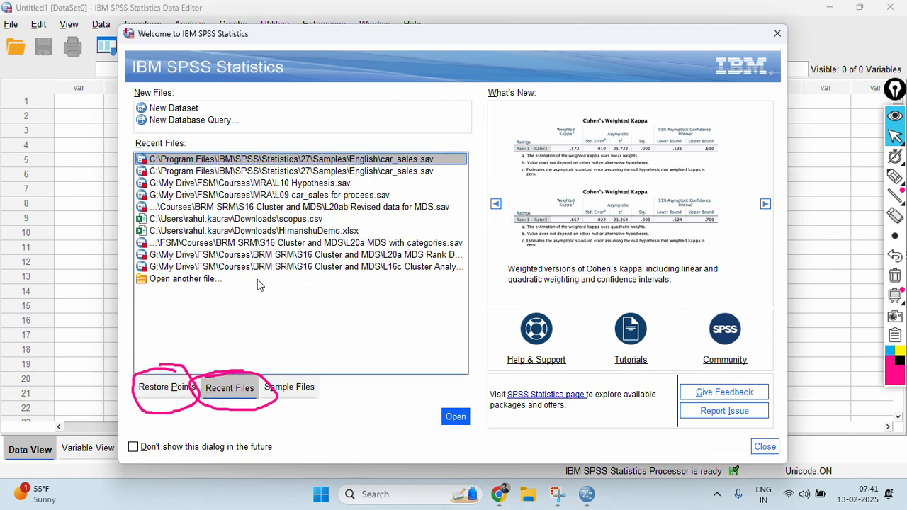
left_click(309, 393)
left_click(895, 177)
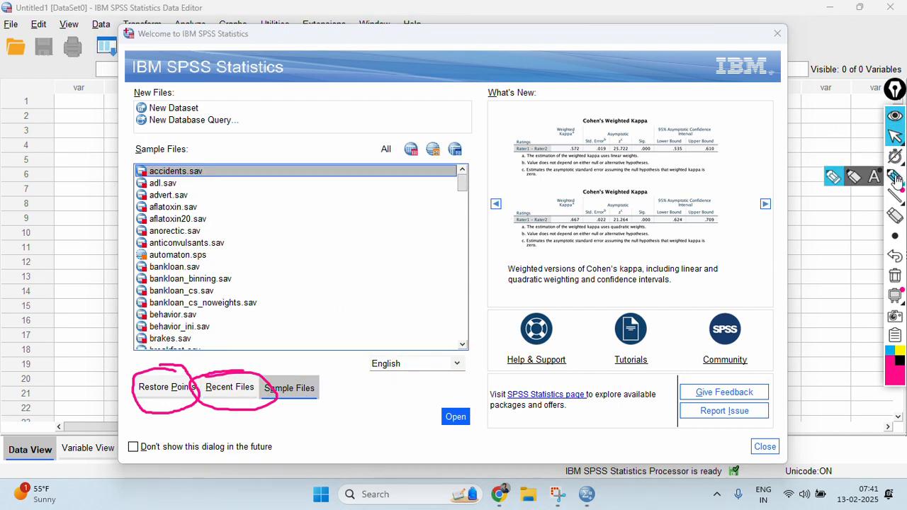
mouse_move(311, 365)
left_mouse_down()
mouse_move(266, 374)
mouse_move(259, 417)
mouse_move(333, 407)
mouse_move(324, 379)
mouse_move(300, 358)
left_mouse_up()
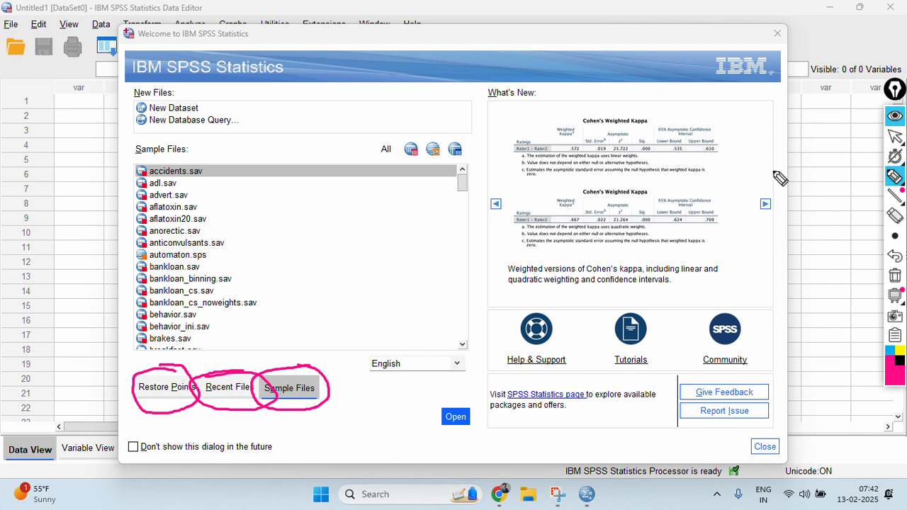
Look through the full list of bundled sample files in the welcome dialog
left_click(895, 137)
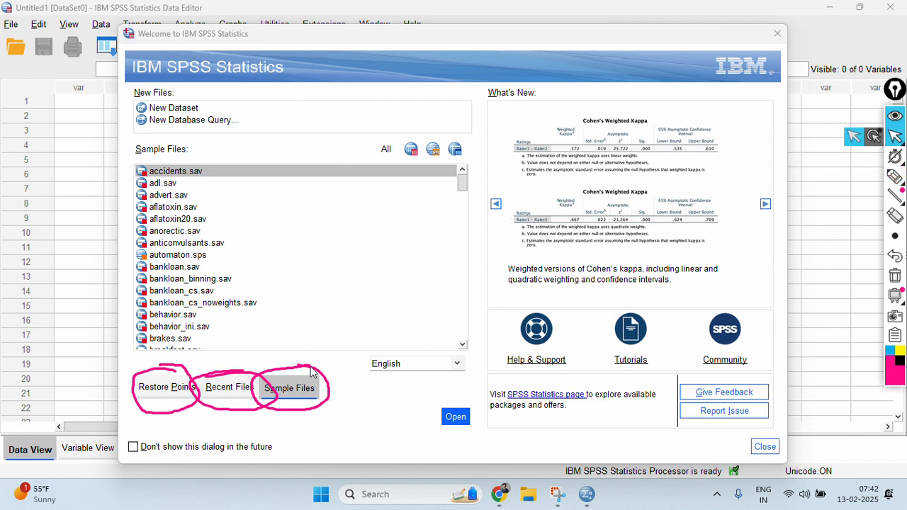
scroll(396, 223, "down", 4)
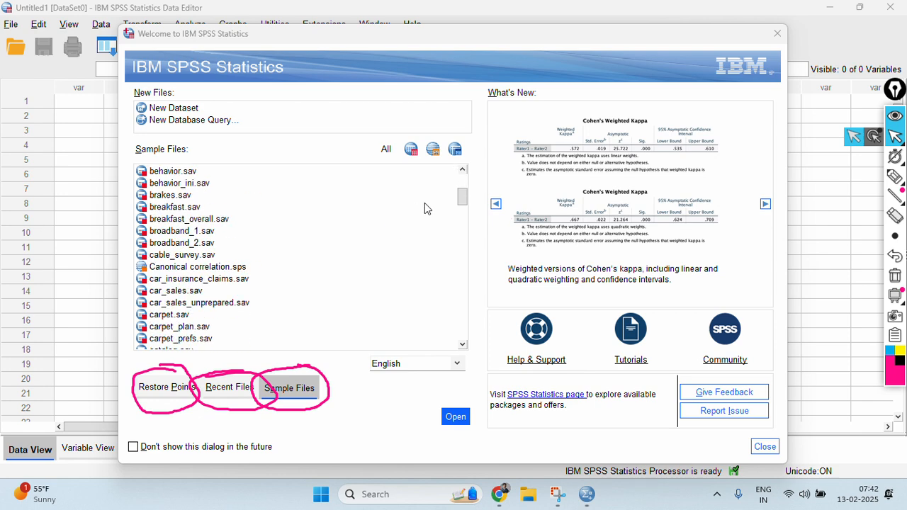
scroll(346, 241, "down", 20)
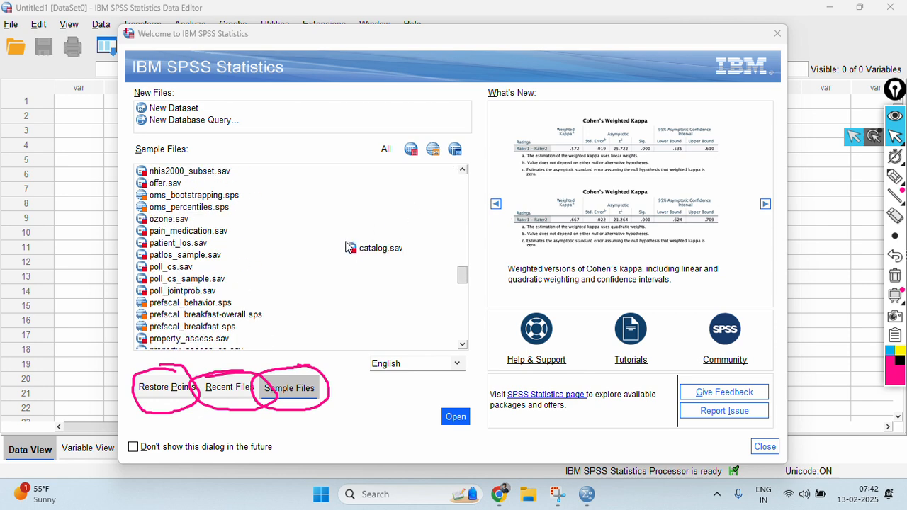
scroll(349, 246, "down", 20)
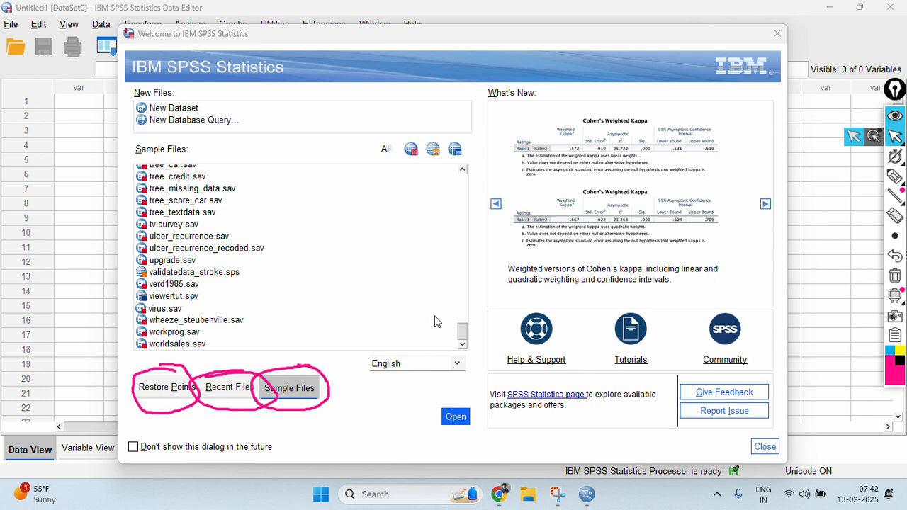
left_click_drag(462, 331, 455, 177)
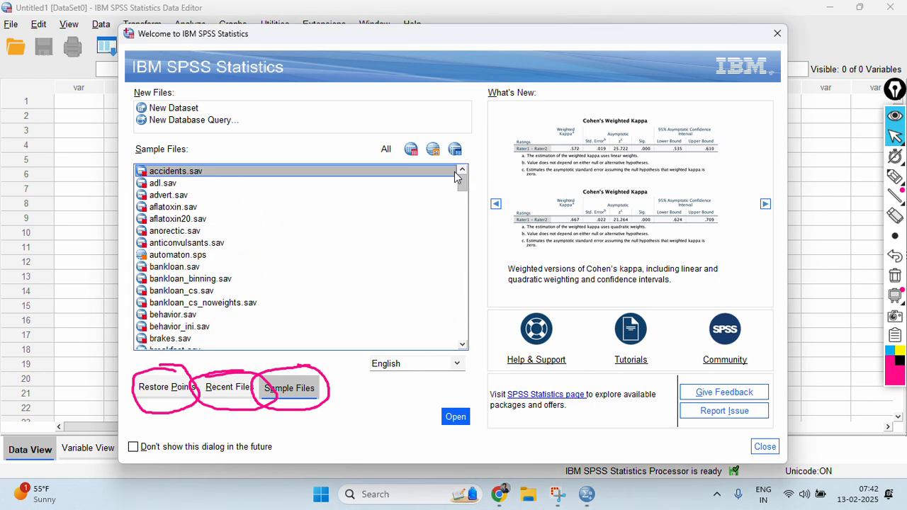
scroll(317, 225, "down", 1)
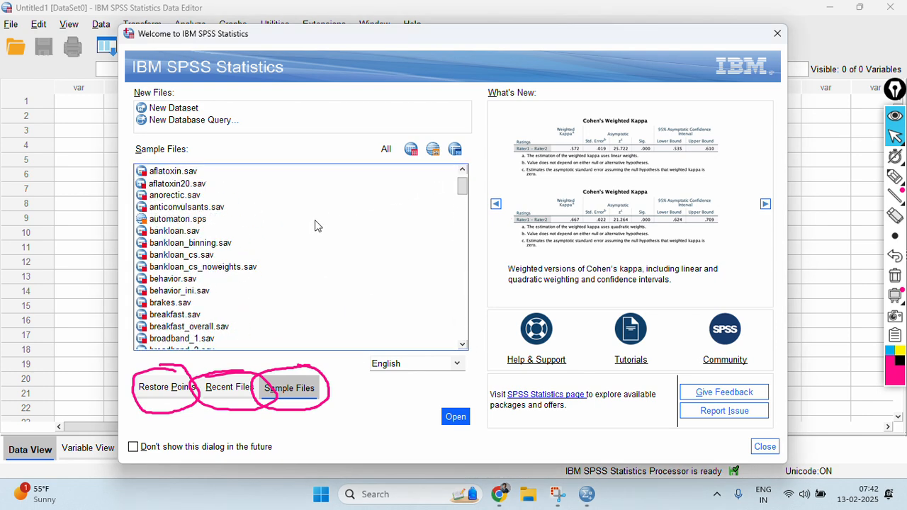
scroll(317, 225, "down", 3)
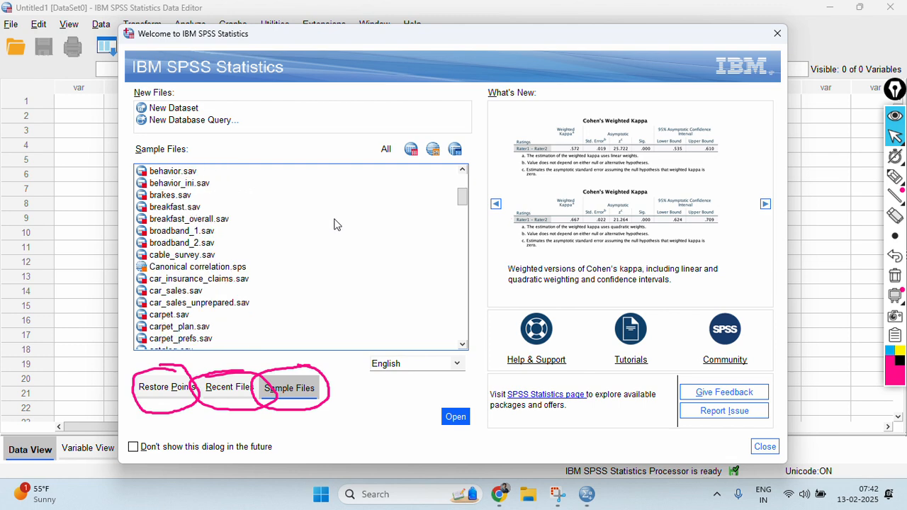
scroll(334, 233, "up", 4)
scroll(334, 232, "down", 3)
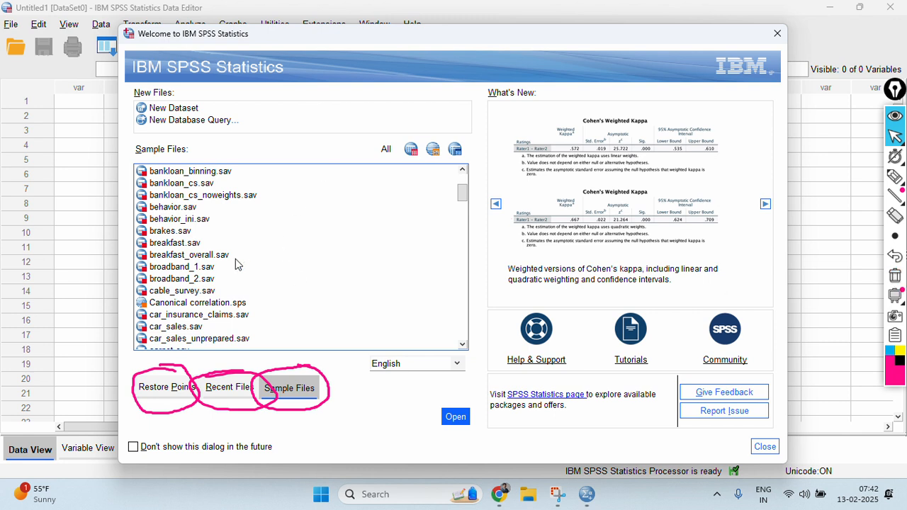
Erase all pink pen annotations from the screen and close the welcome dialog
left_click(896, 278)
left_click(896, 276)
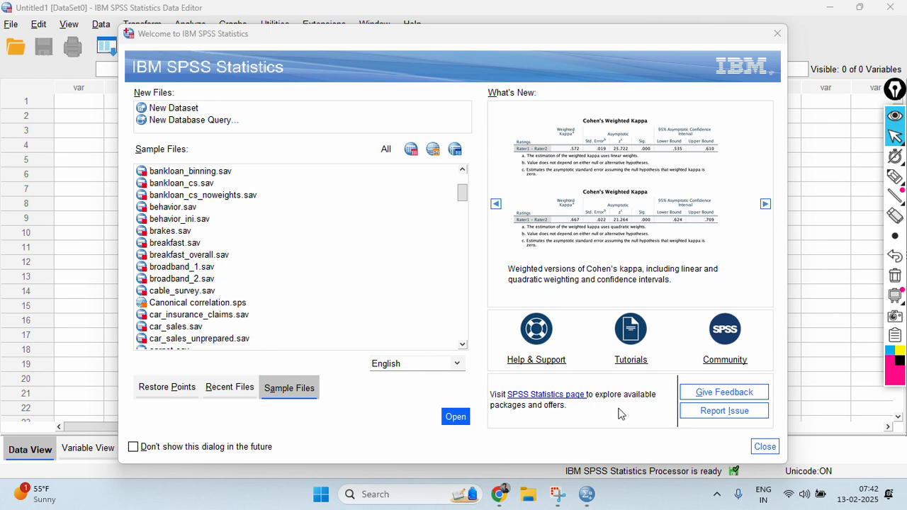
left_click(765, 447)
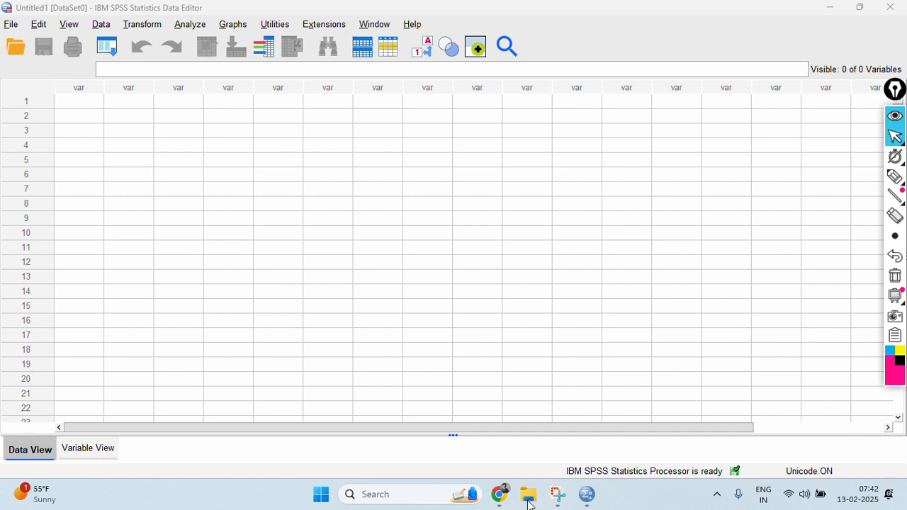
Switch to File Explorer and open the Program Files folder on Local Disk (C:)
left_click(528, 499)
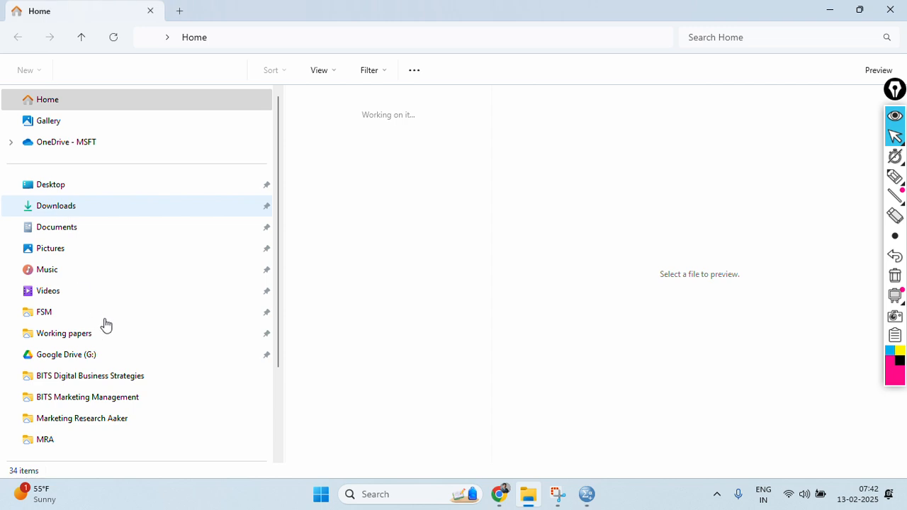
scroll(106, 324, "down", 2)
left_click(59, 396)
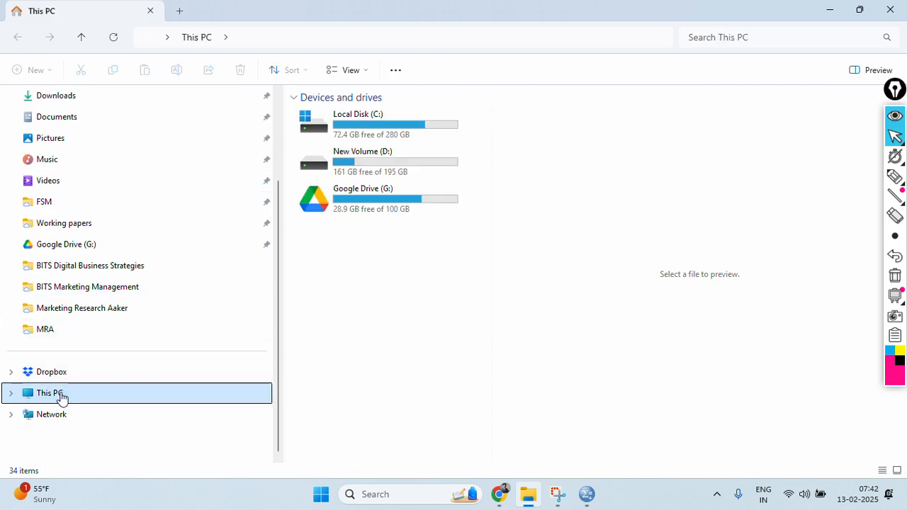
double_click(379, 120)
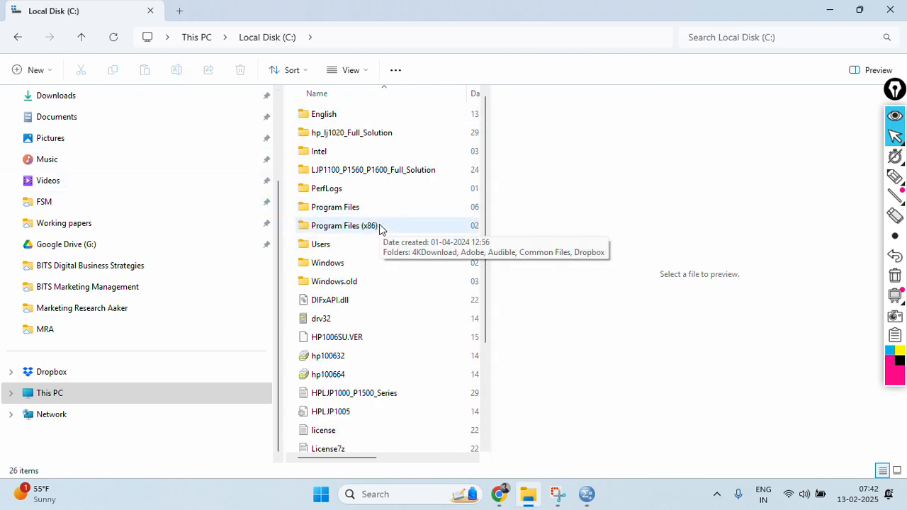
left_click(349, 207)
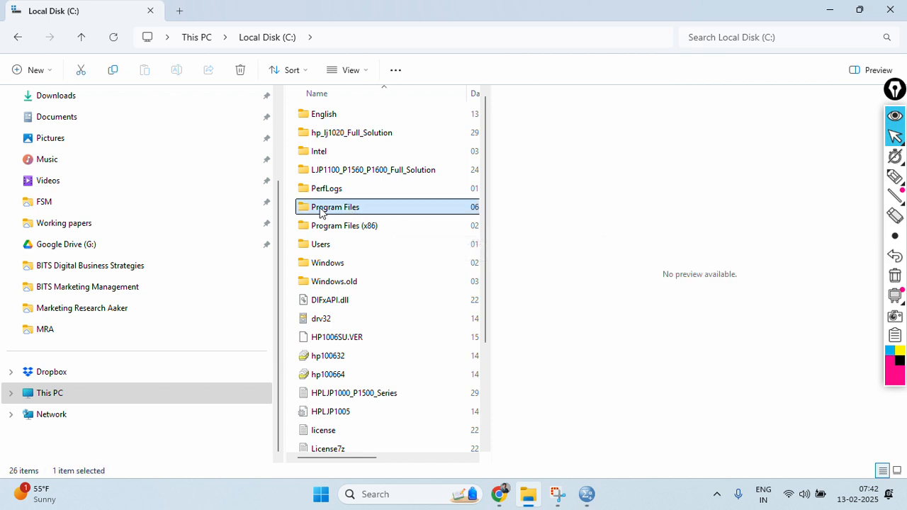
double_click(322, 210)
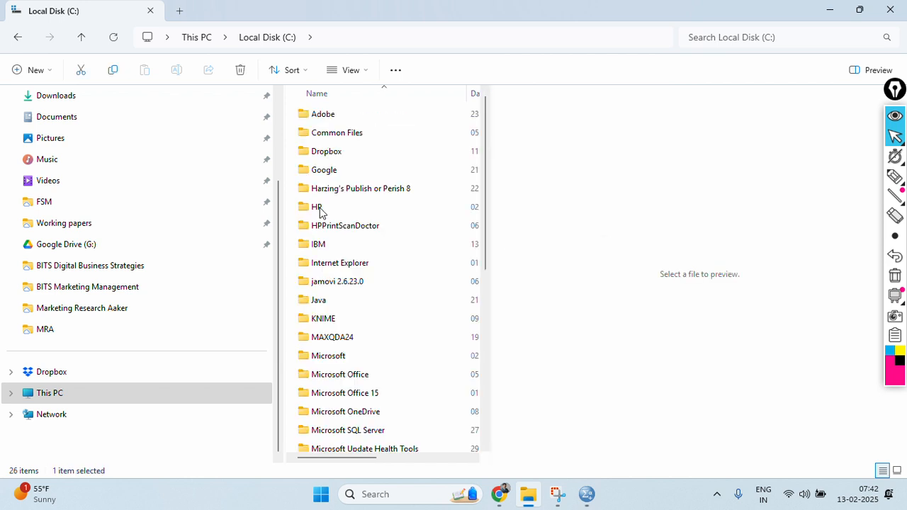
Open the version 27 installation folder at IBM\SPSS\Statistics\27 within Program Files
double_click(327, 244)
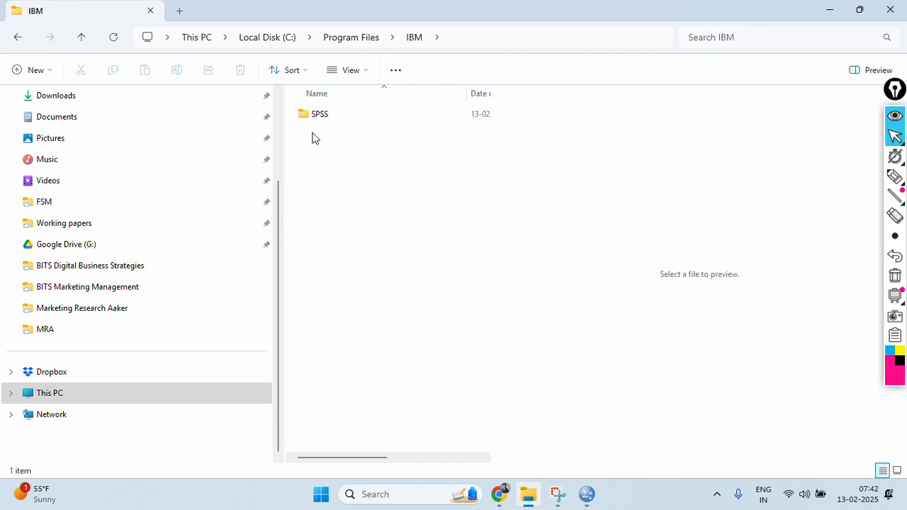
double_click(313, 115)
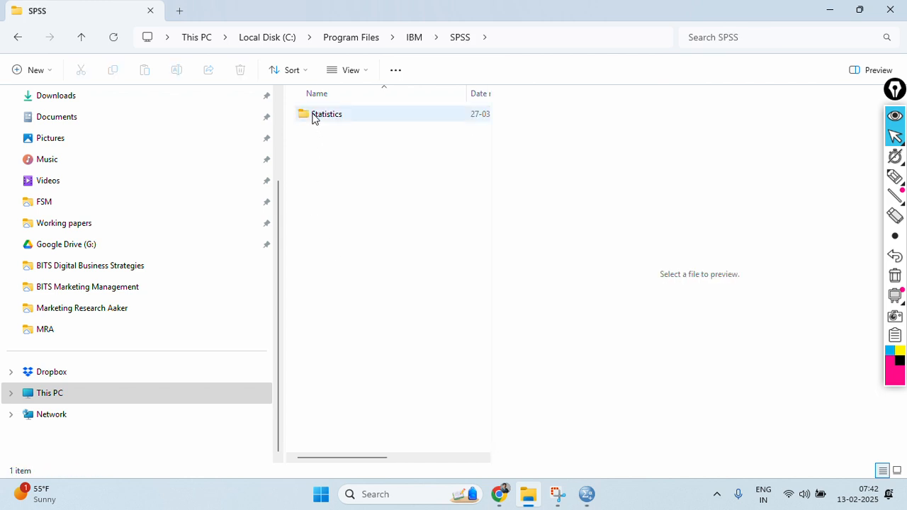
double_click(313, 116)
left_click(314, 117)
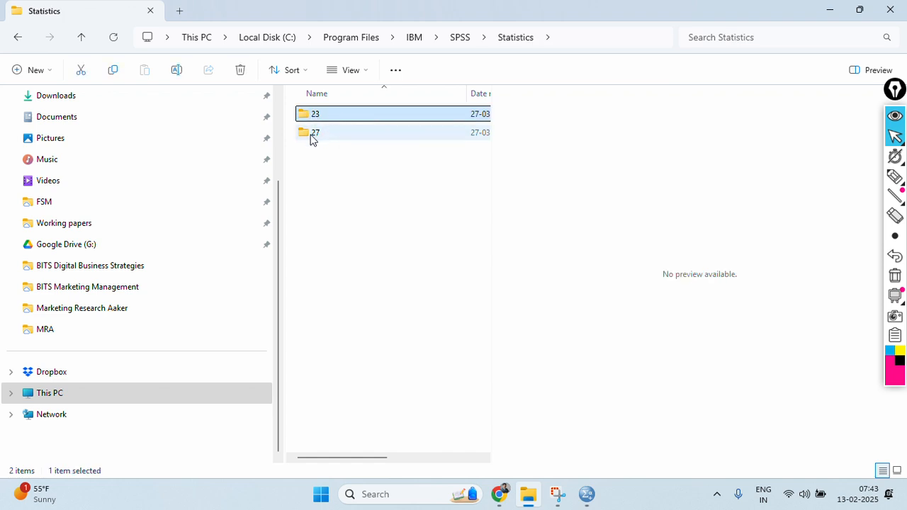
left_click(312, 136)
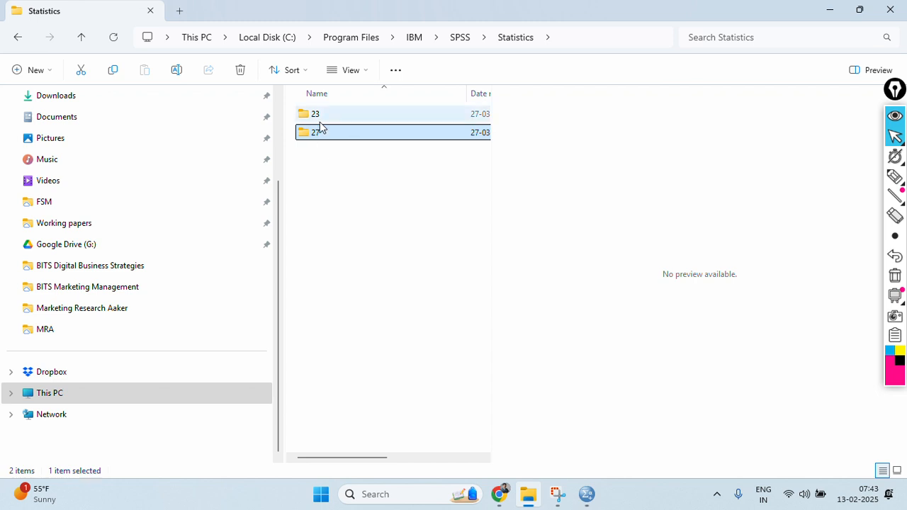
double_click(311, 137)
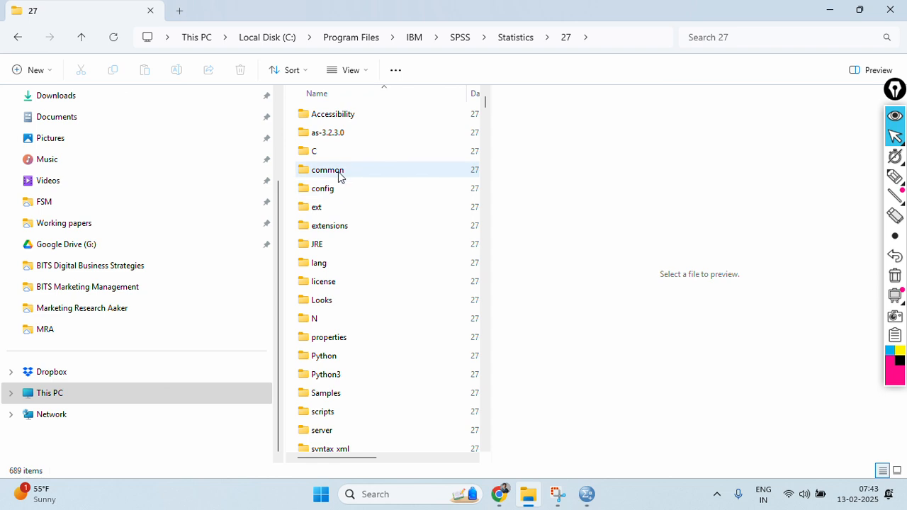
Open the Samples folder of the version 27 installation and its English subfolder
left_click(332, 119)
key("s")
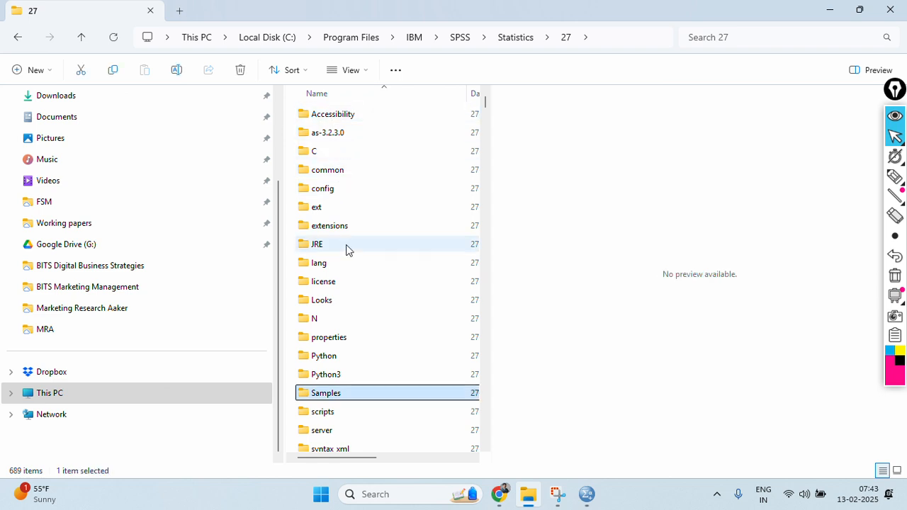
double_click(341, 395)
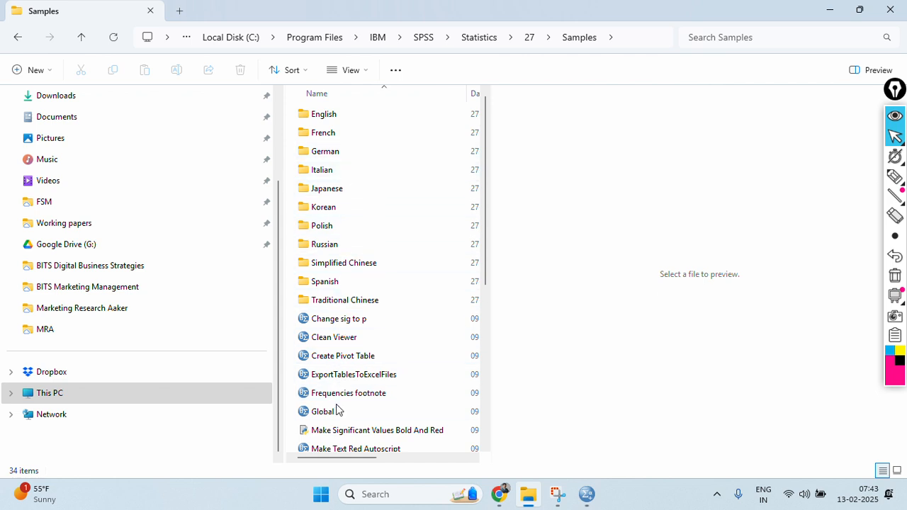
scroll(347, 352, "down", 2)
scroll(347, 350, "up", 2)
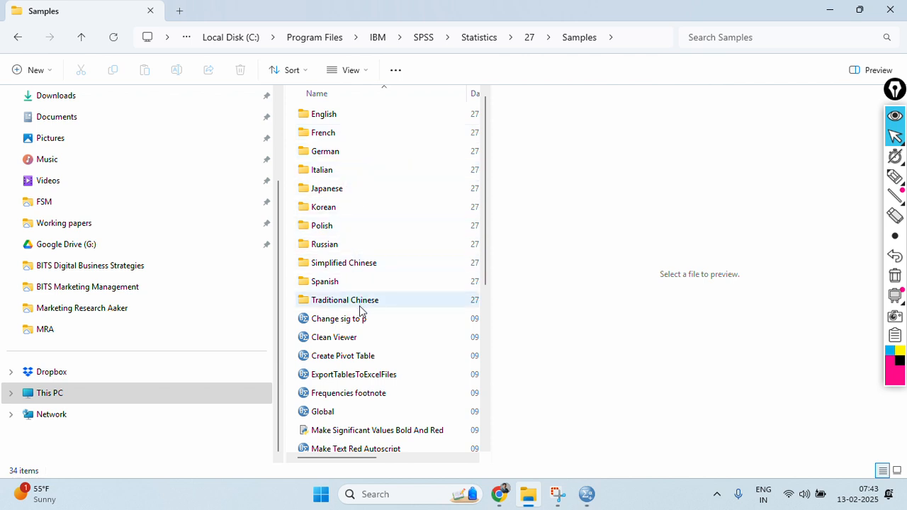
double_click(342, 116)
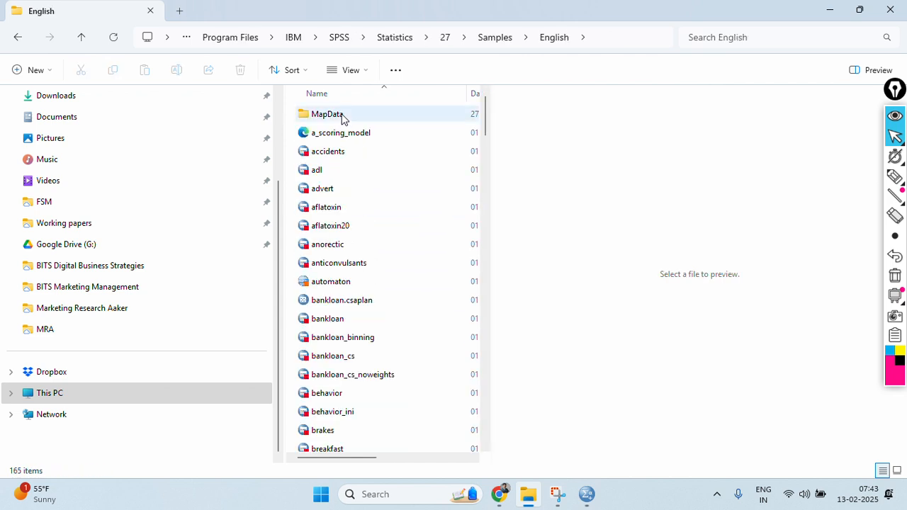
Browse the data files in the English samples folder and select the insure file
scroll(390, 239, "down", 5)
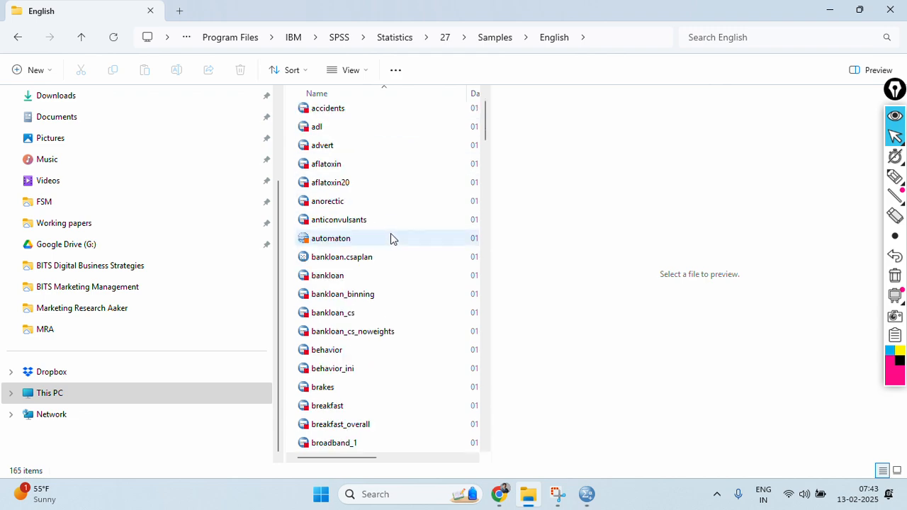
scroll(390, 238, "down", 20)
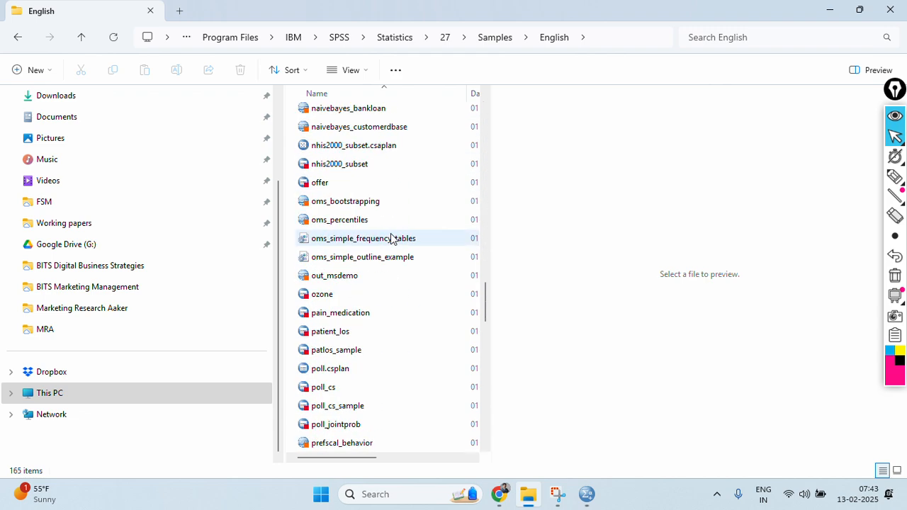
scroll(390, 239, "up", 6)
left_click(332, 132)
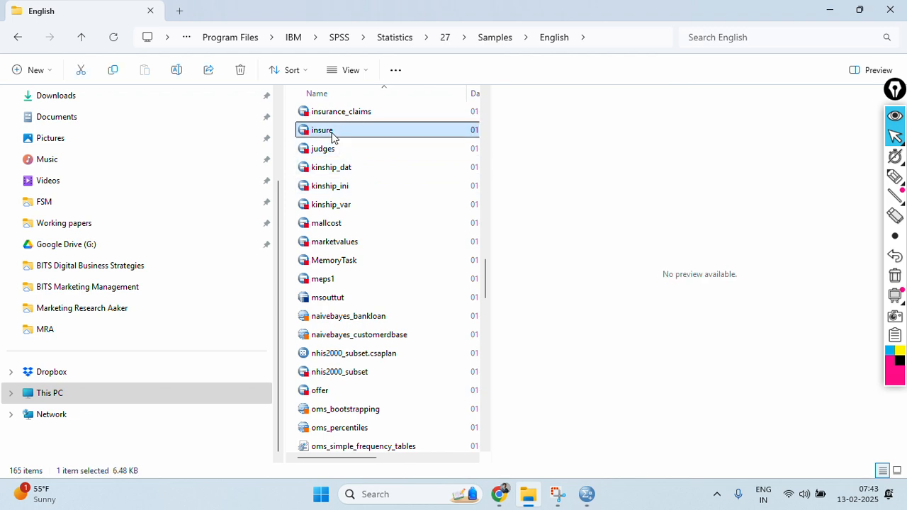
Locate the car_sales data file in the English samples folder and open it in SPSS Statistics
scroll(333, 144, "up", 20)
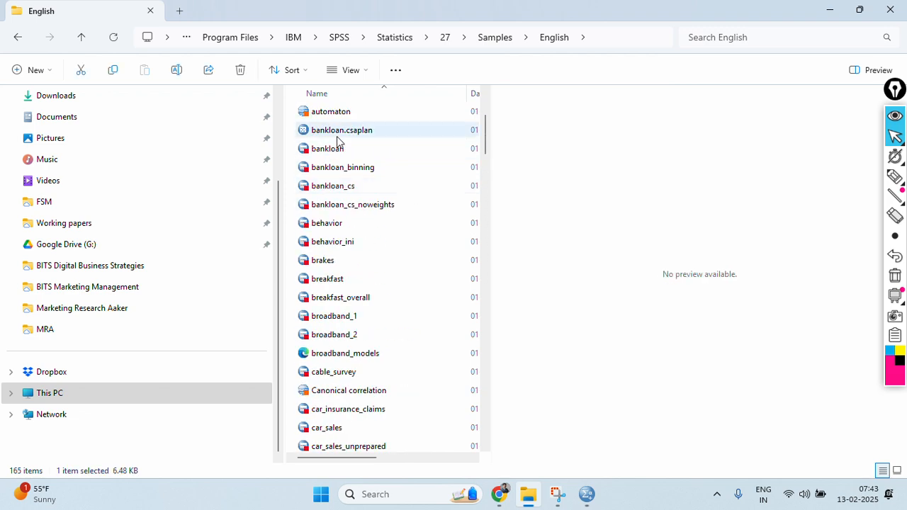
left_click(320, 118)
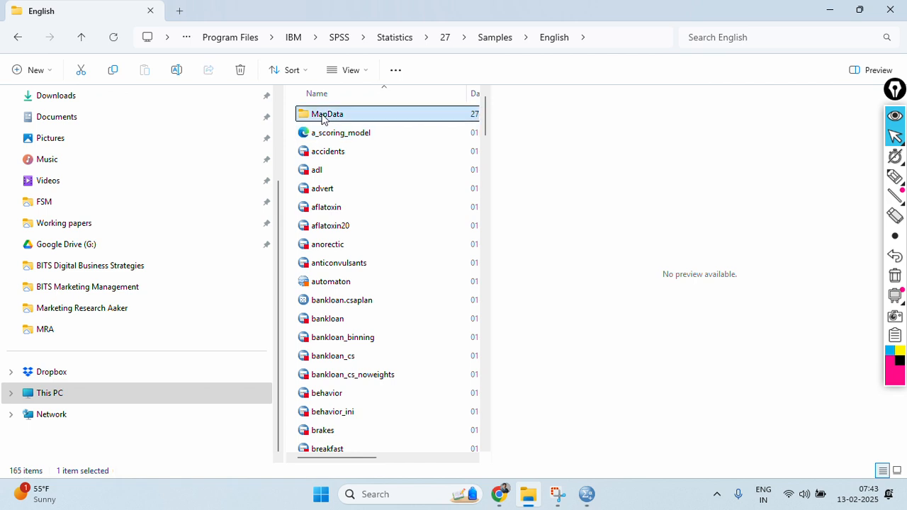
key("c")
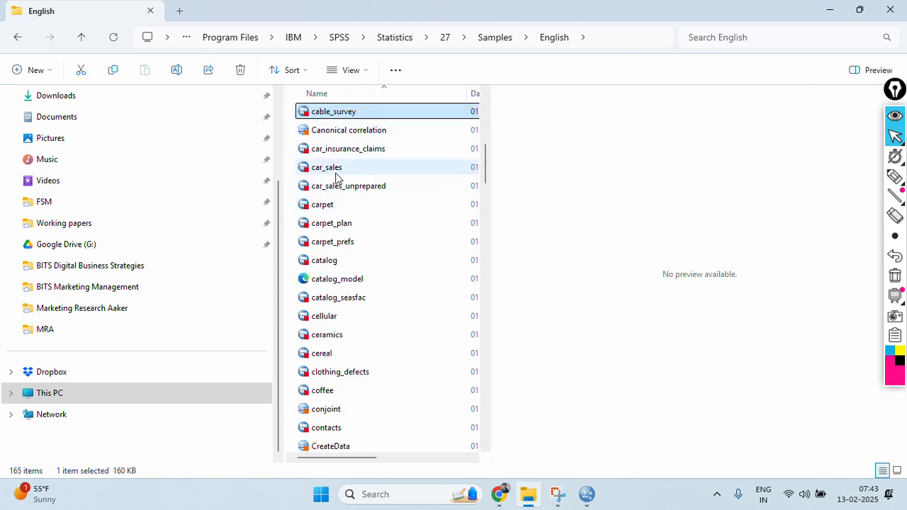
left_click(331, 170)
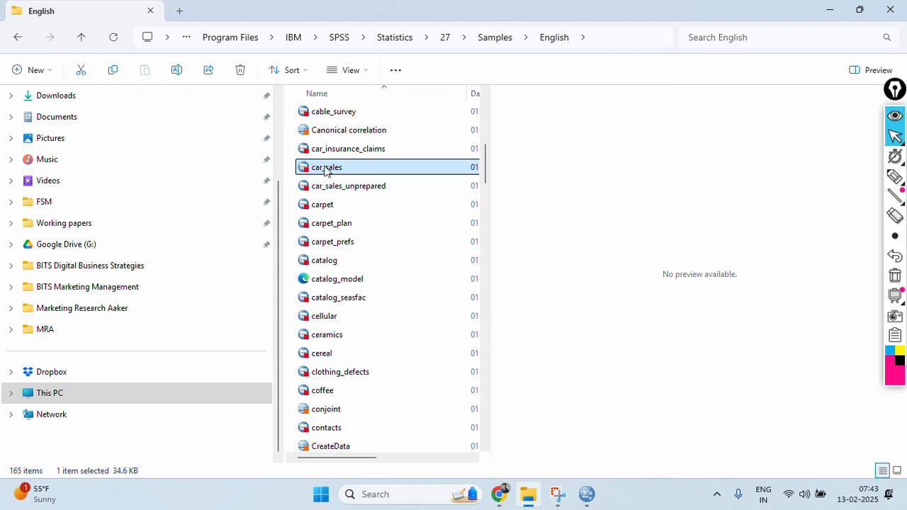
double_click(325, 168)
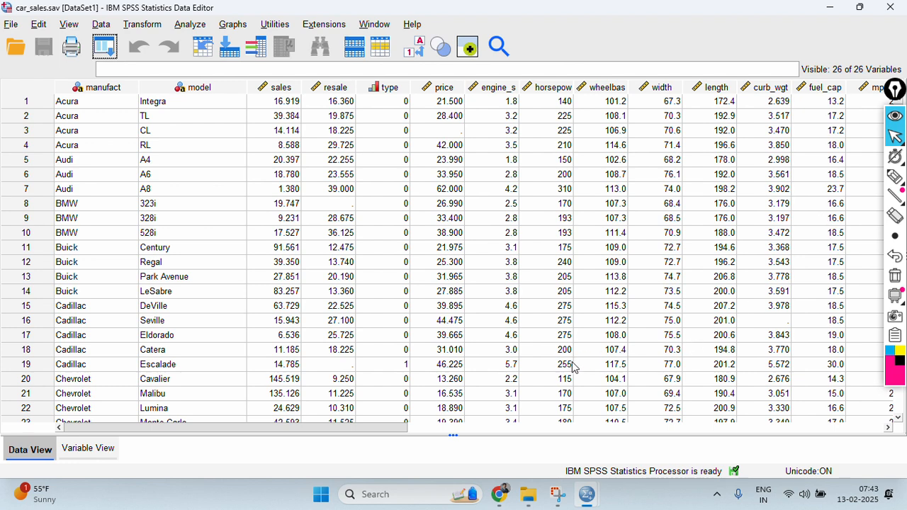
Return to File Explorer, display the full path of the English samples folder, and reselect the car_sales file
left_click(528, 494)
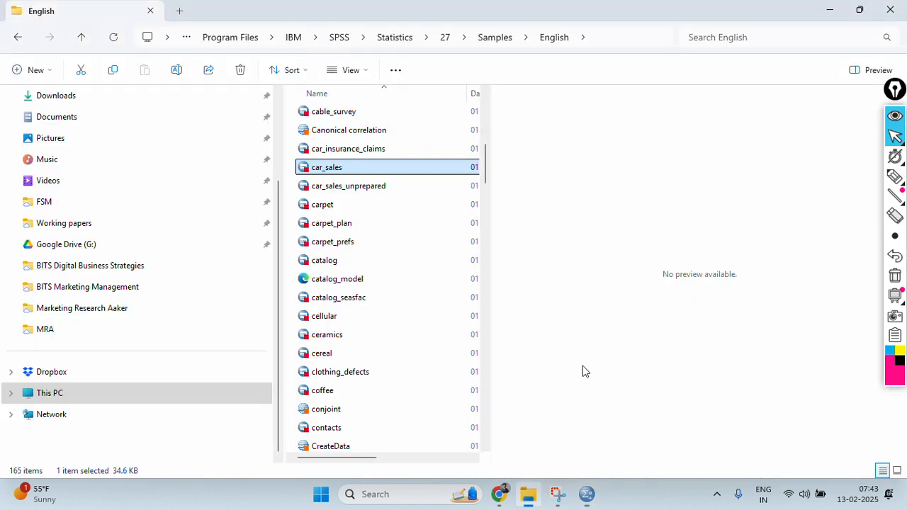
left_click(622, 39)
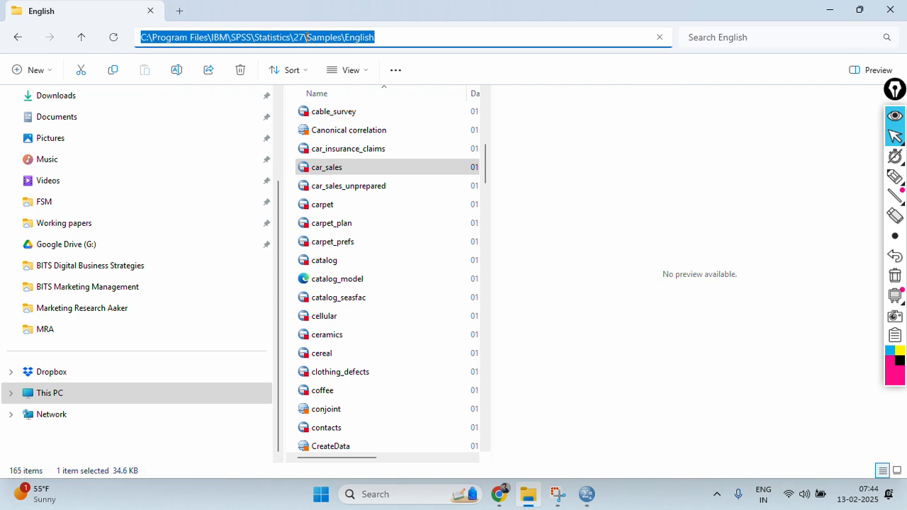
left_click(326, 171)
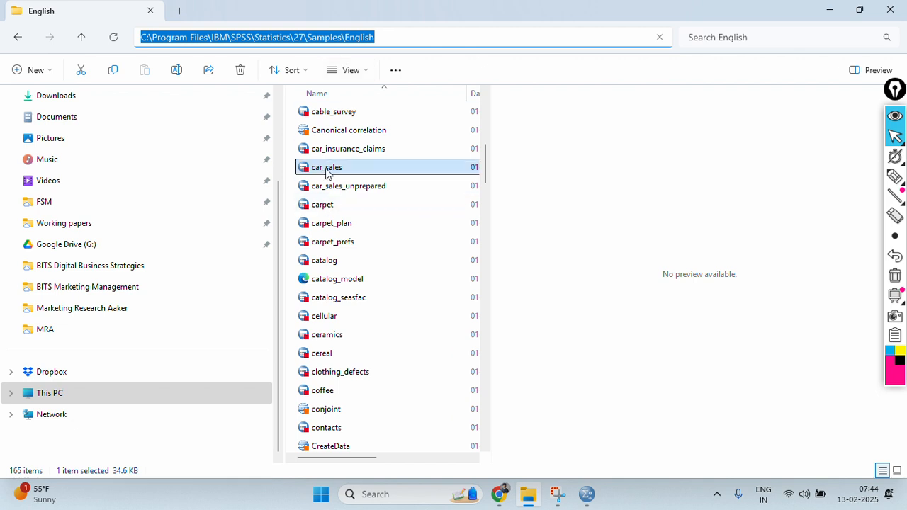
Switch back to the SPSS Data Editor with car_sales.sav and create a new blank data file
mouse_move(509, 503)
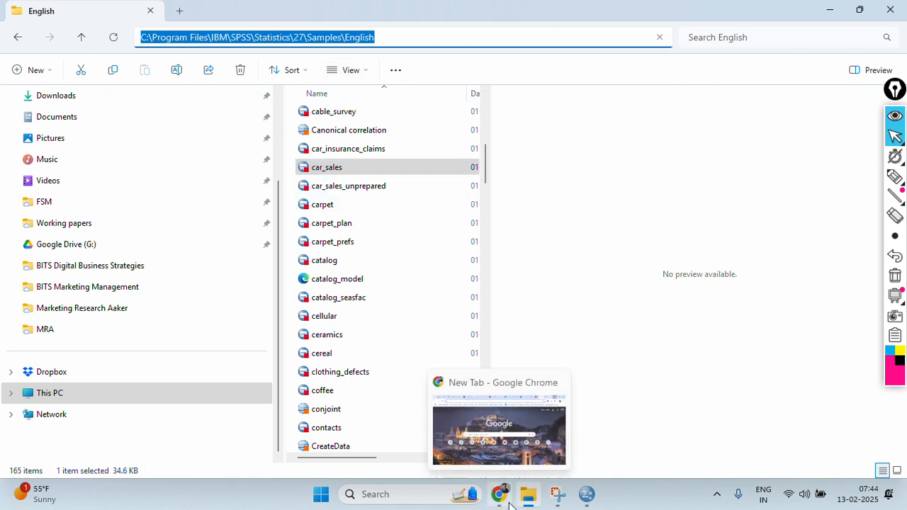
mouse_move(585, 496)
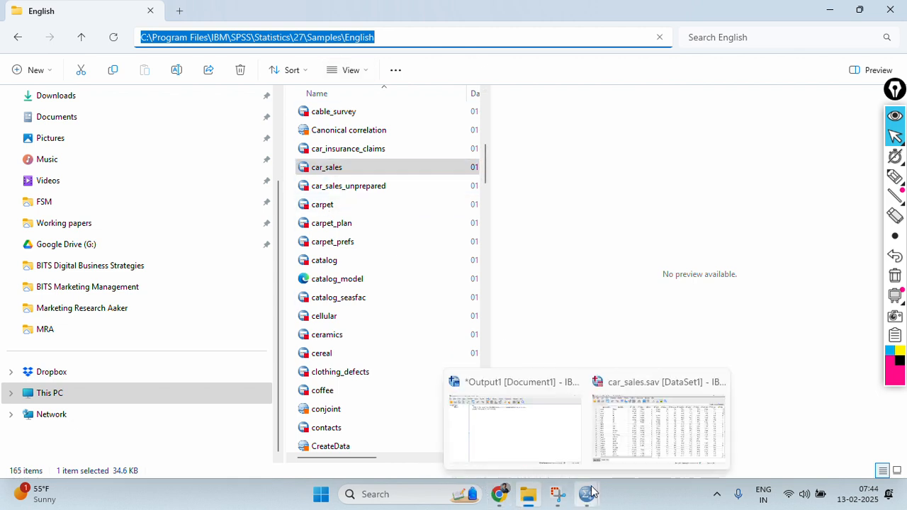
left_click(514, 441)
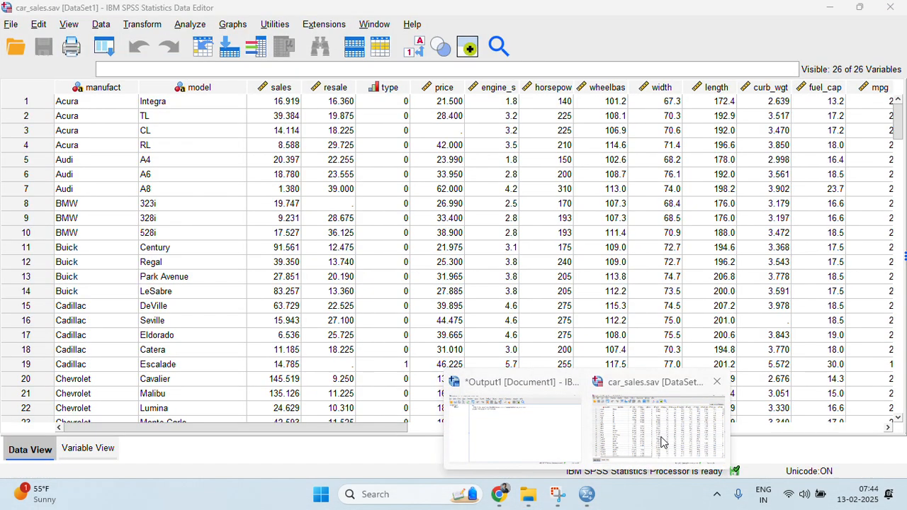
left_click(663, 442)
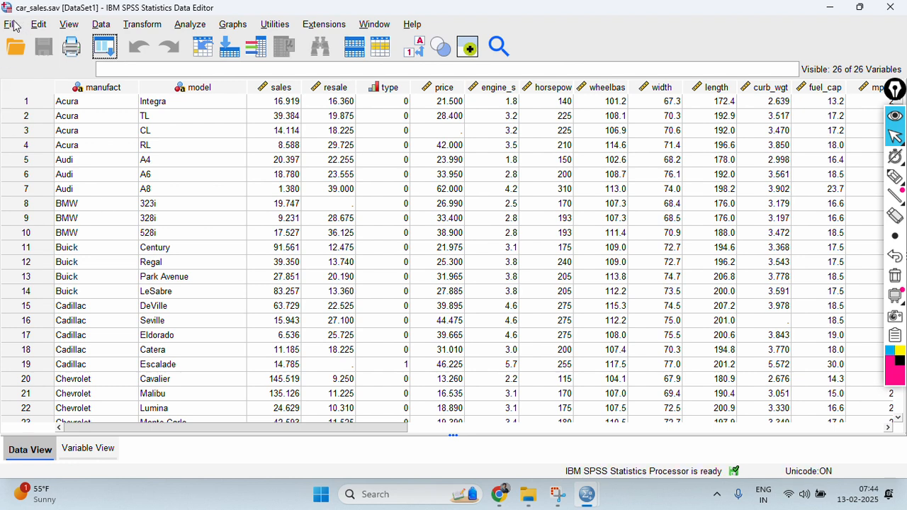
left_click(16, 27)
mouse_move(69, 46)
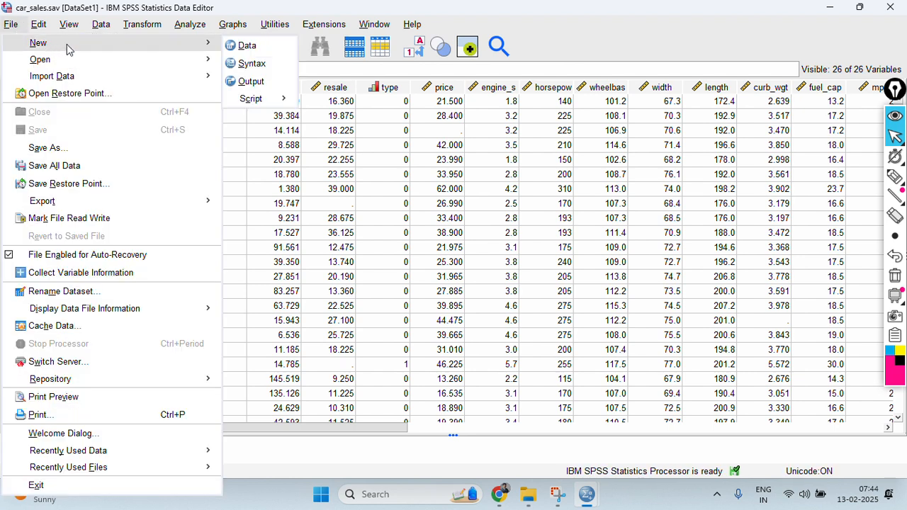
left_click(259, 46)
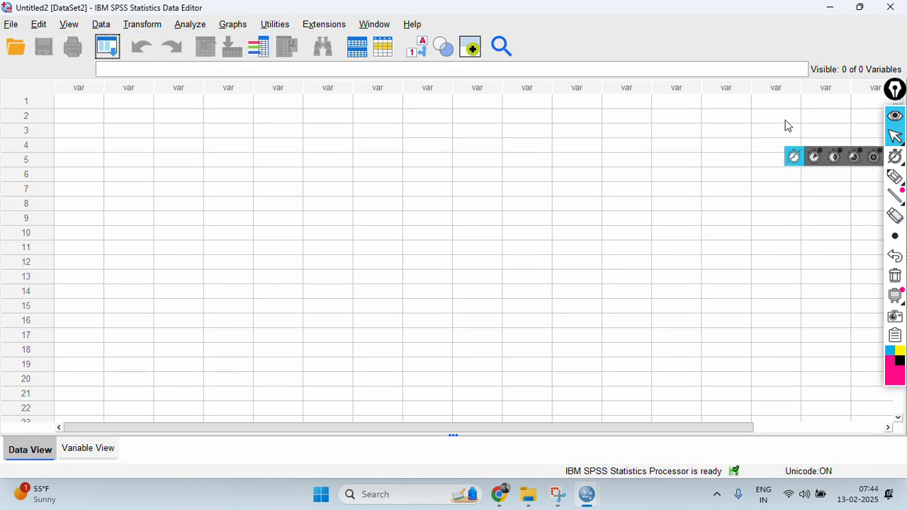
left_click(379, 21)
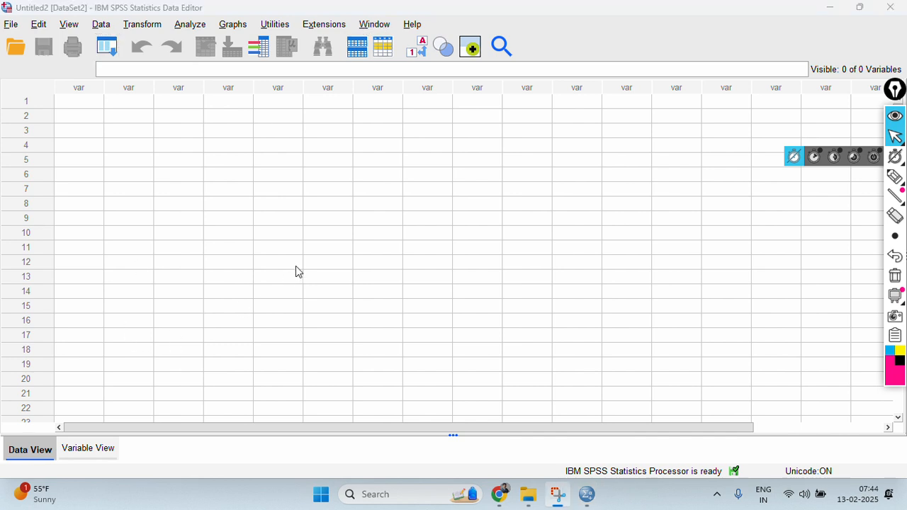
Circle the Data View and Variable View labels with the annotation pen
mouse_move(895, 177)
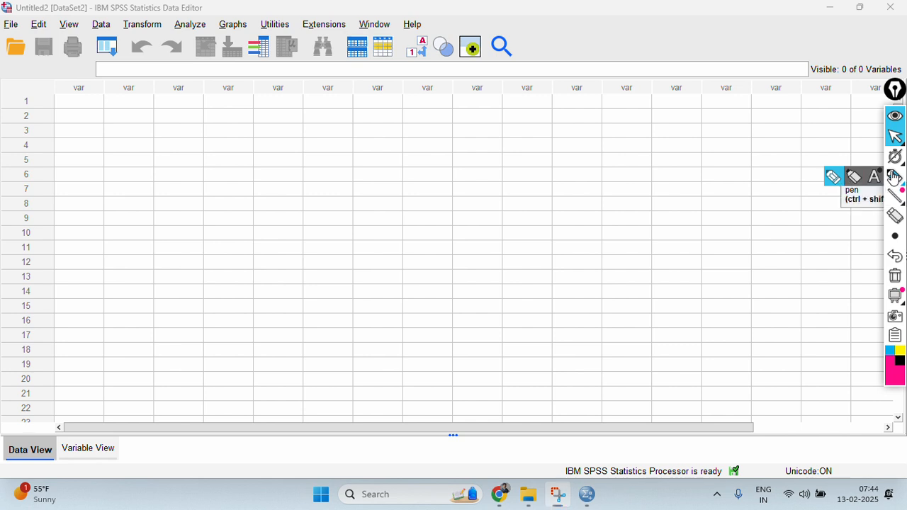
left_click(893, 177)
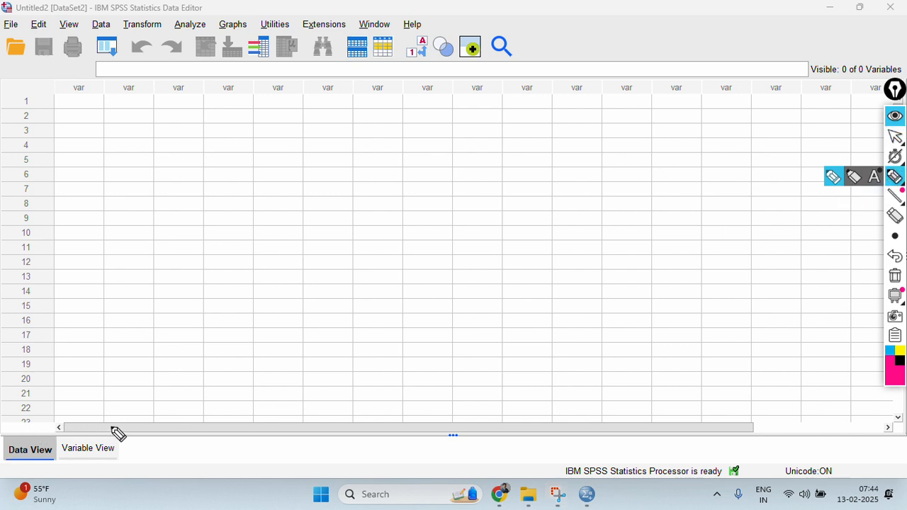
mouse_move(118, 429)
left_mouse_down()
mouse_move(9, 437)
mouse_move(85, 478)
mouse_move(122, 432)
left_mouse_up()
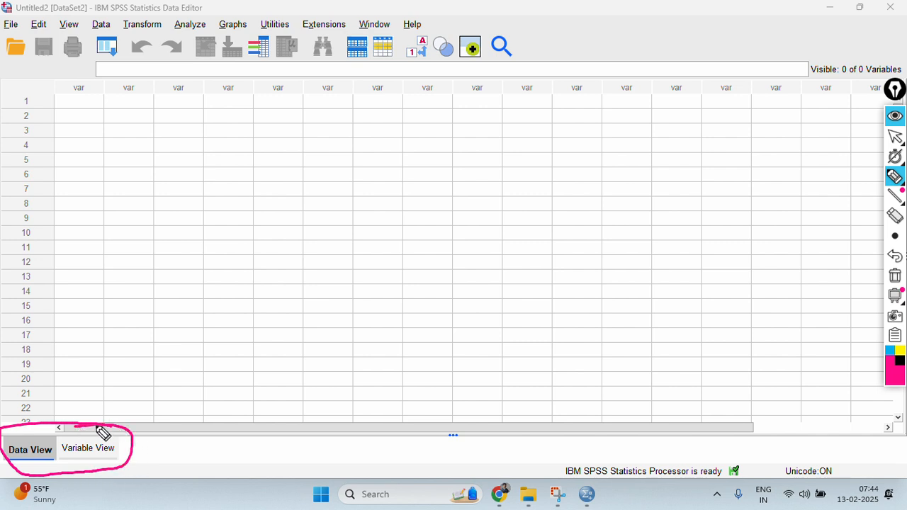
left_click(894, 136)
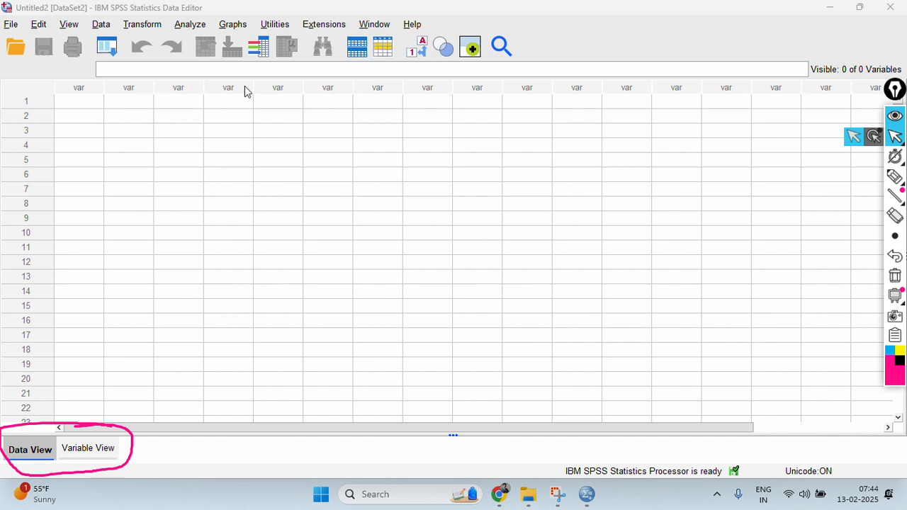
Mark the column headers, row numbers and the cell in row 2 of the second column, label it B2, and clear all annotations
left_click(895, 176)
mouse_move(275, 76)
left_mouse_down()
mouse_move(16, 75)
mouse_move(204, 101)
mouse_move(589, 97)
mouse_move(613, 78)
mouse_move(179, 62)
left_mouse_up()
mouse_move(5, 90)
left_mouse_down()
mouse_move(9, 414)
mouse_move(65, 405)
mouse_move(78, 248)
mouse_move(66, 128)
mouse_move(35, 92)
mouse_move(10, 101)
mouse_move(4, 144)
left_mouse_up()
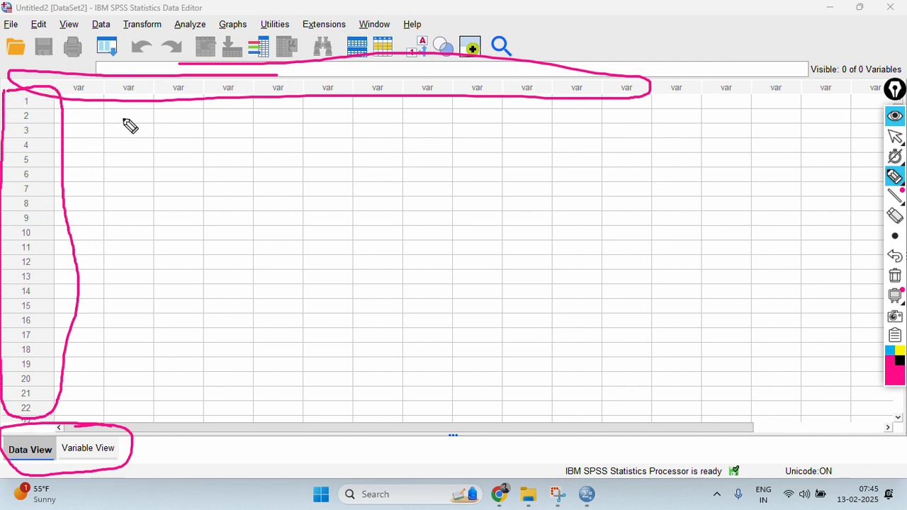
mouse_move(141, 116)
left_mouse_down()
mouse_move(121, 125)
mouse_move(141, 113)
mouse_move(141, 126)
left_mouse_up()
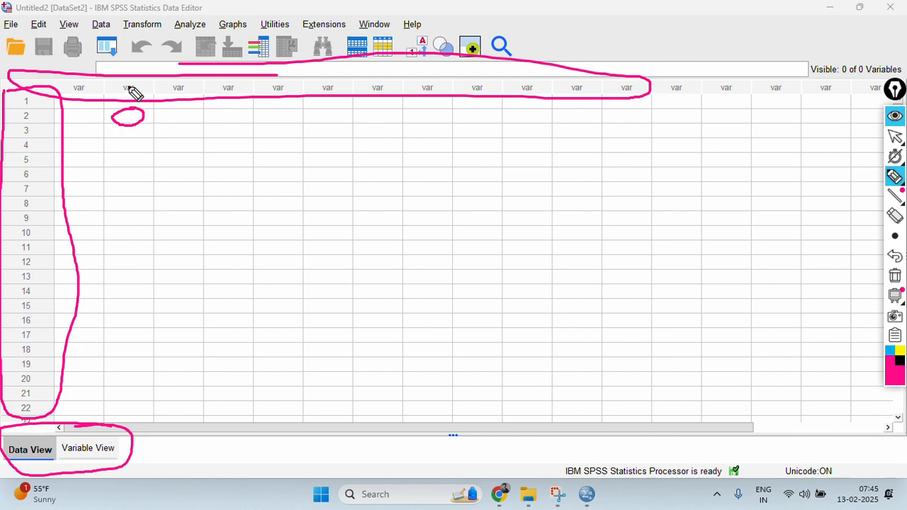
mouse_move(127, 88)
left_mouse_down()
mouse_move(127, 116)
mouse_move(174, 113)
mouse_move(217, 137)
mouse_move(214, 124)
mouse_move(244, 137)
left_mouse_up()
mouse_move(141, 80)
left_mouse_down()
mouse_move(130, 85)
mouse_move(150, 103)
left_mouse_up()
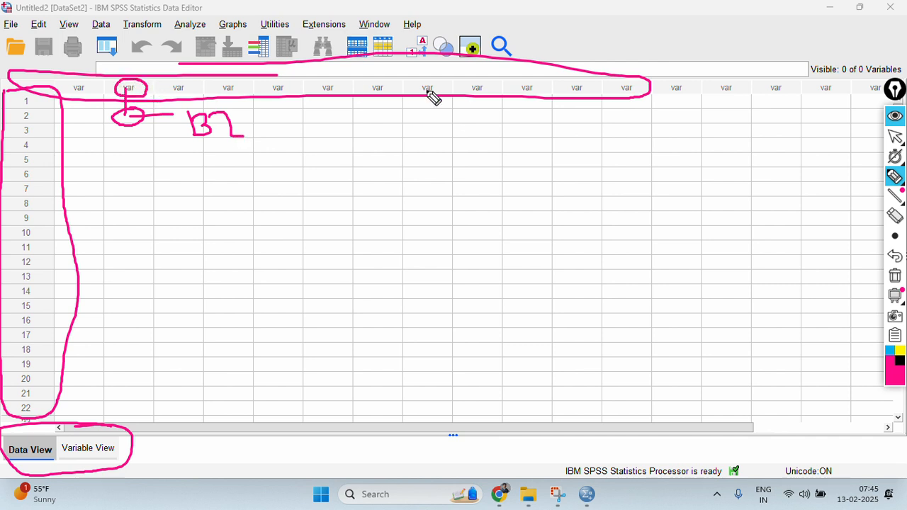
left_click(895, 276)
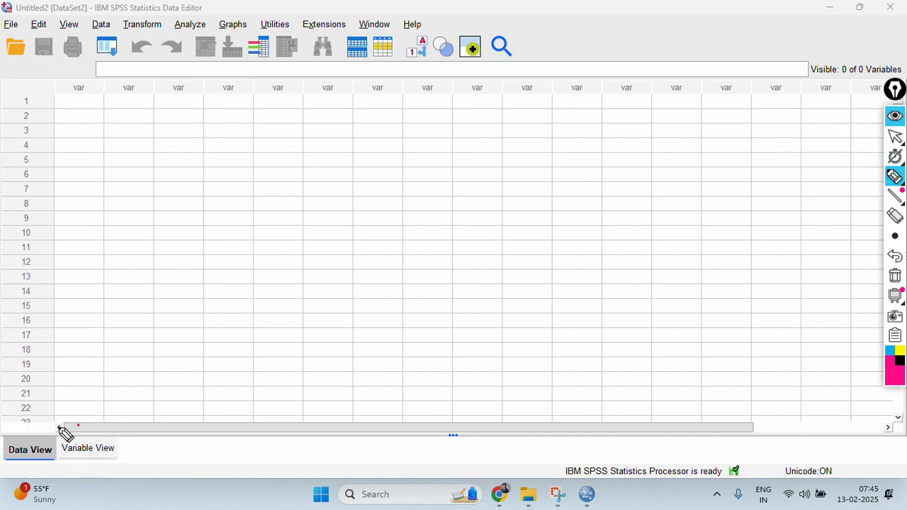
Circle the Variable View label with the annotation pen and switch the blank dataset to Variable View
left_click_drag(63, 430, 106, 426)
left_click(895, 136)
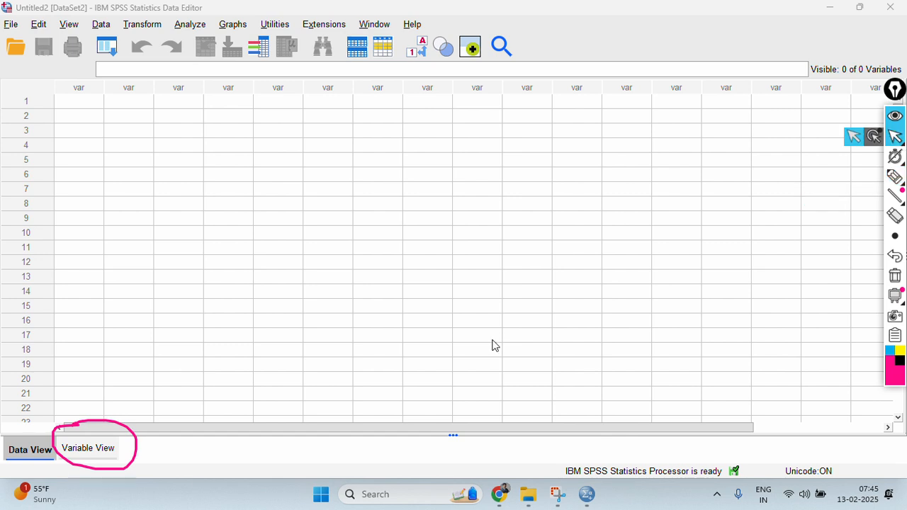
left_click(95, 450)
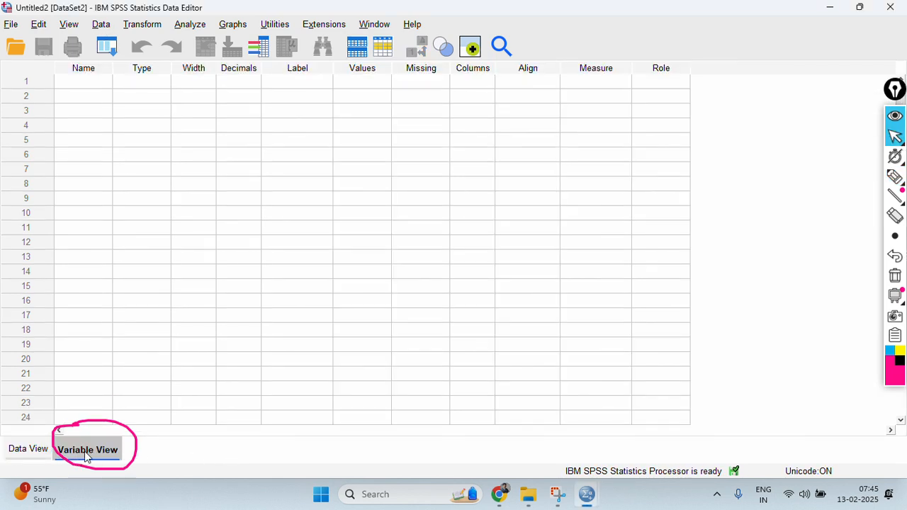
Try to give the first variable a respondent-number name beginning with Resp
left_click(81, 82)
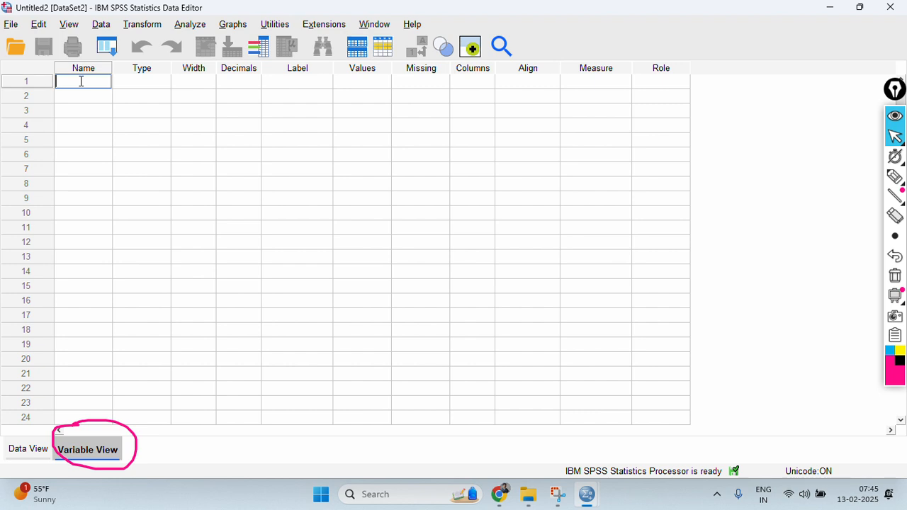
type("RespoNo")
key("BackSpace")
key("BackSpace")
key("BackSpace")
type("No")
key("Return")
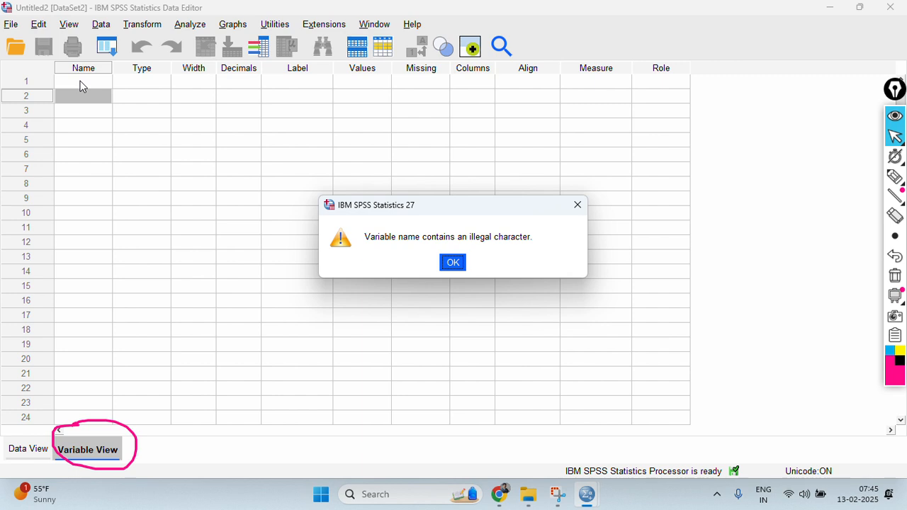
key("Return")
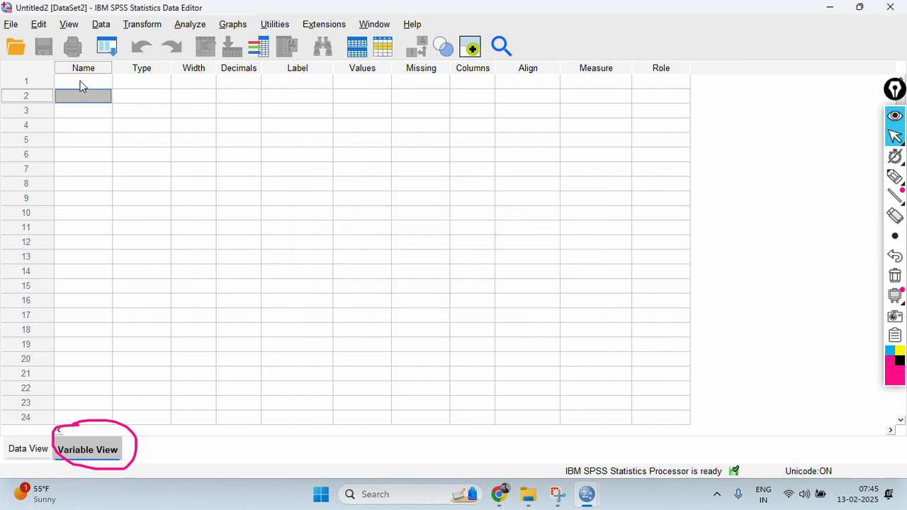
Name the first variable Resp_ID
left_click(81, 84)
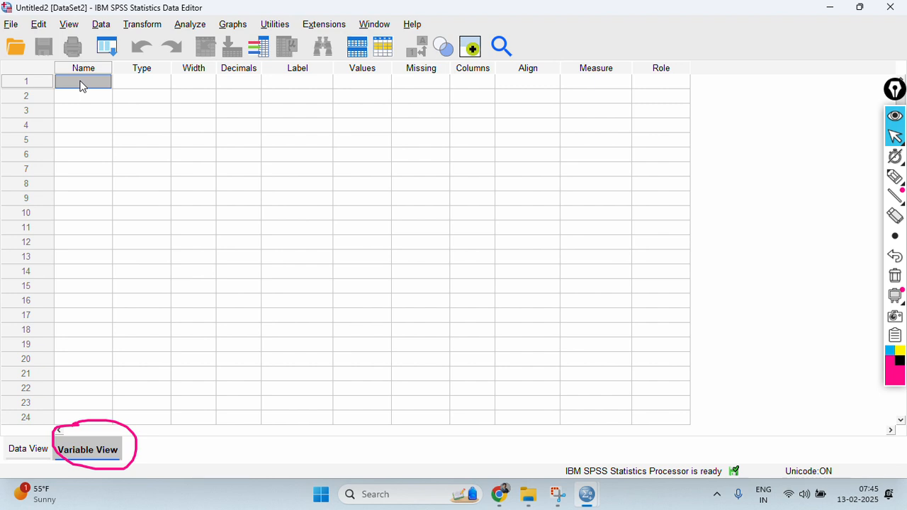
type("R")
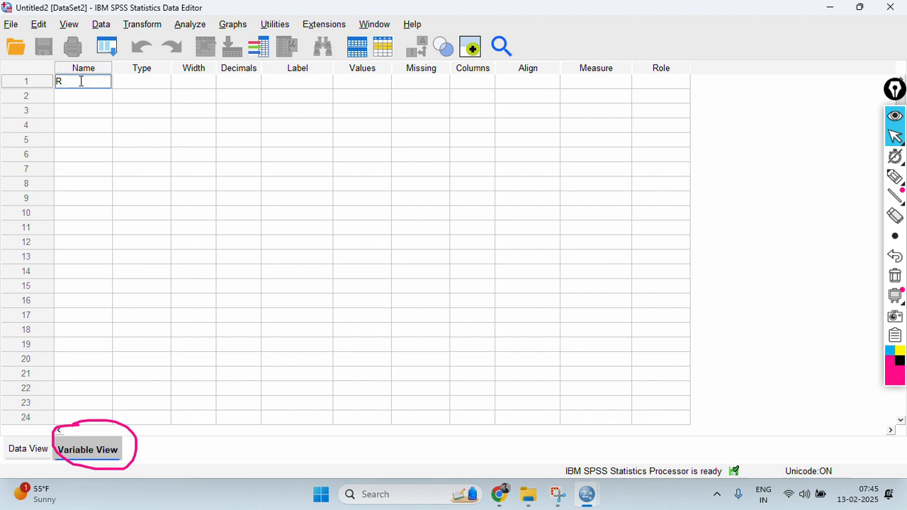
type("esp_ID")
key("Return")
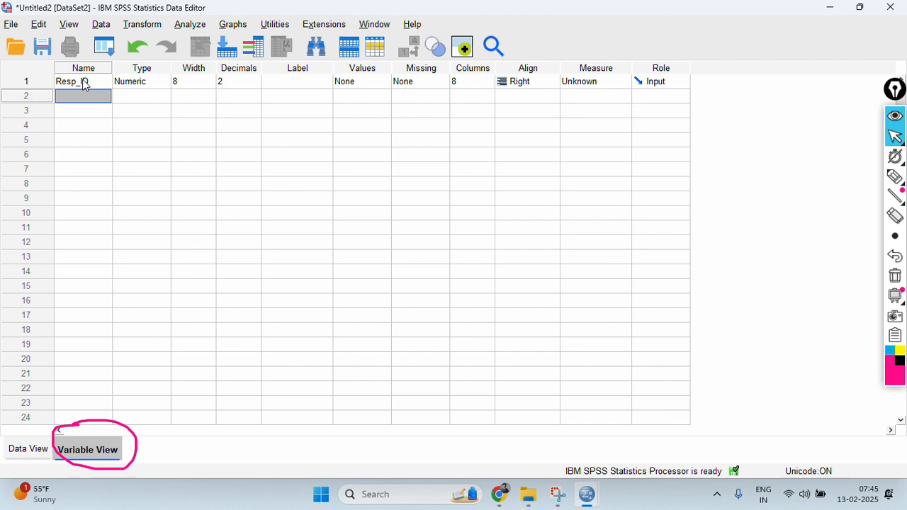
Set the number of decimals for the Resp_ID variable to 0
left_click(248, 84)
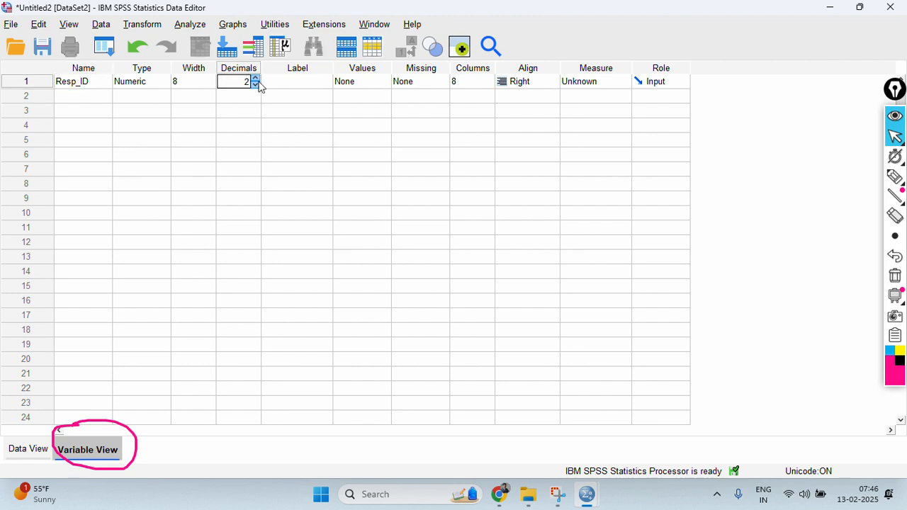
left_click(256, 85)
left_click(256, 86)
left_click(302, 83)
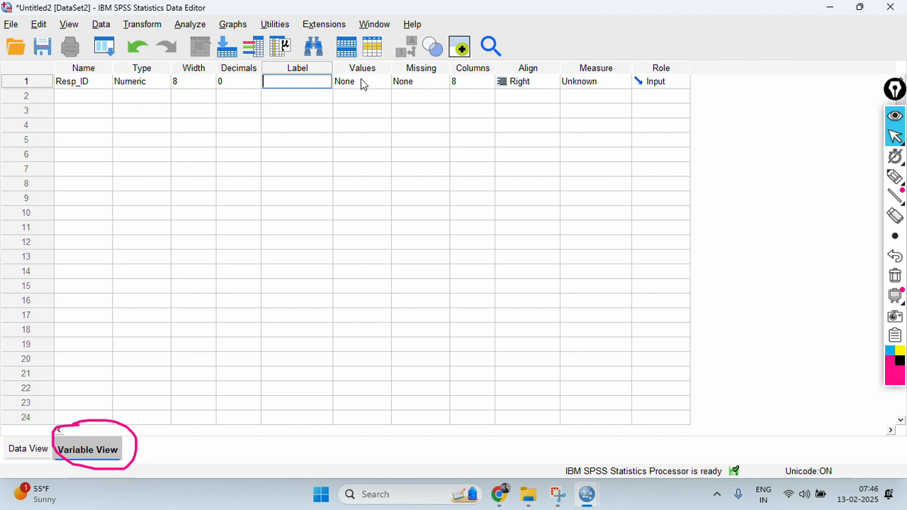
Add a second variable named Weight below Resp_ID
left_click(91, 97)
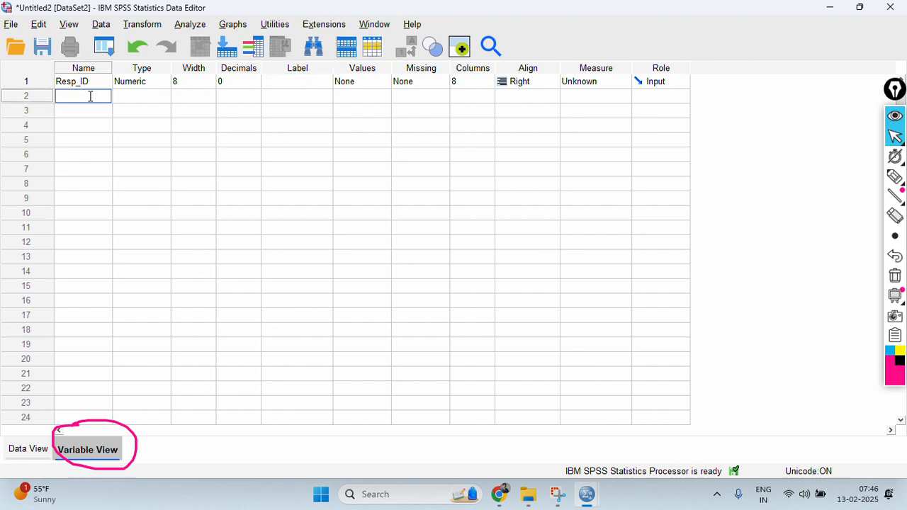
type("Weight")
key("Return")
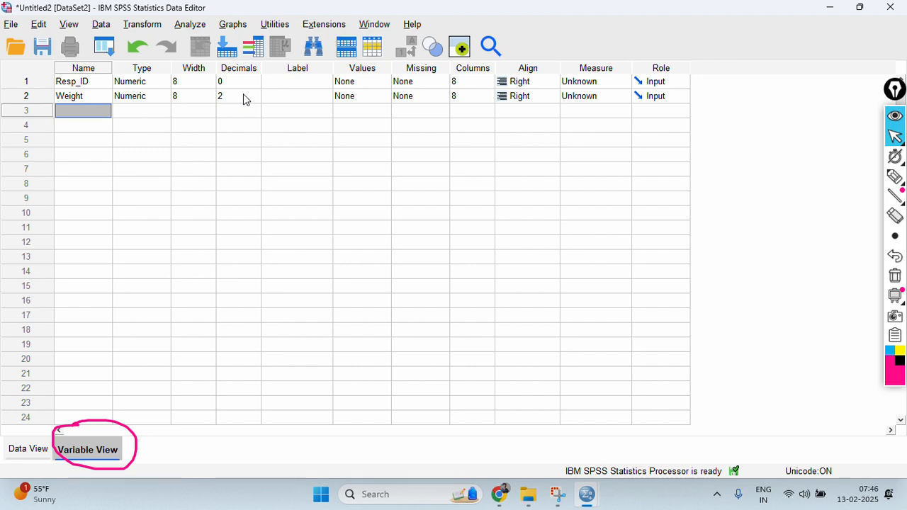
Label the Weight variable "What is the weight of the student"
left_click(297, 97)
type("What i")
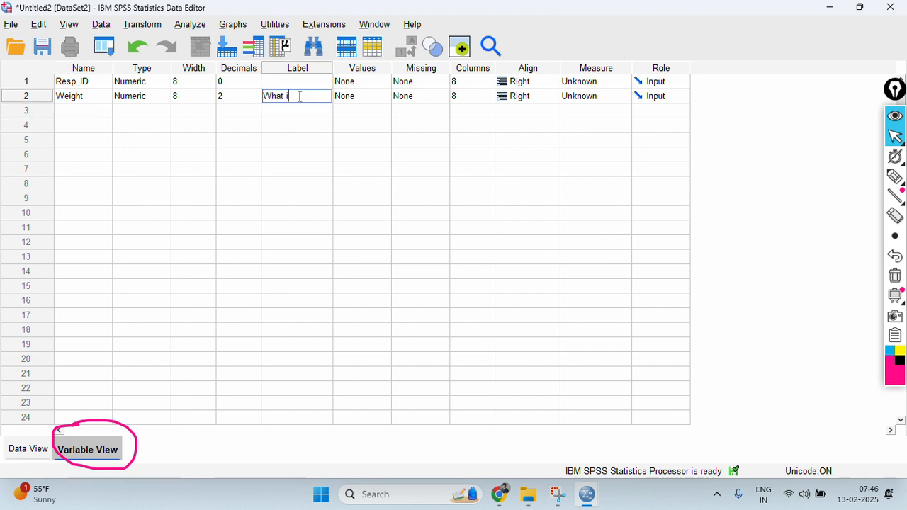
type("s the weight")
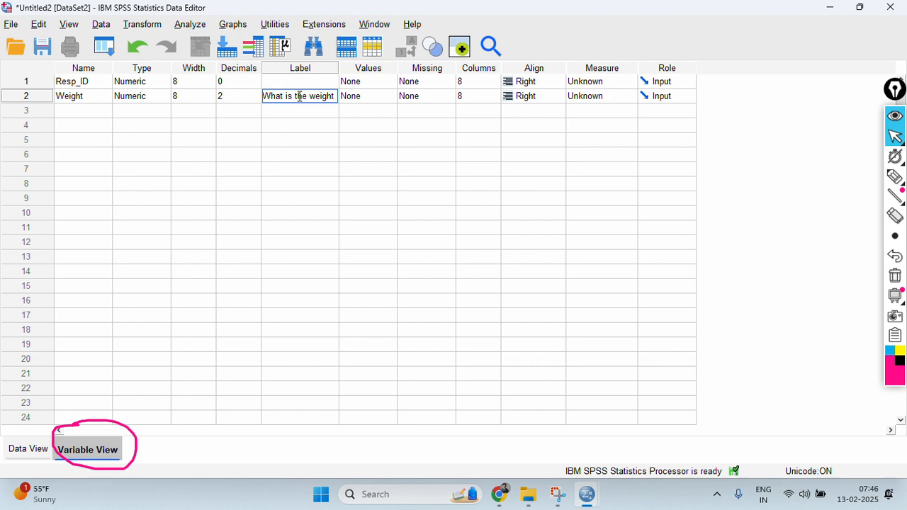
type(" of the st")
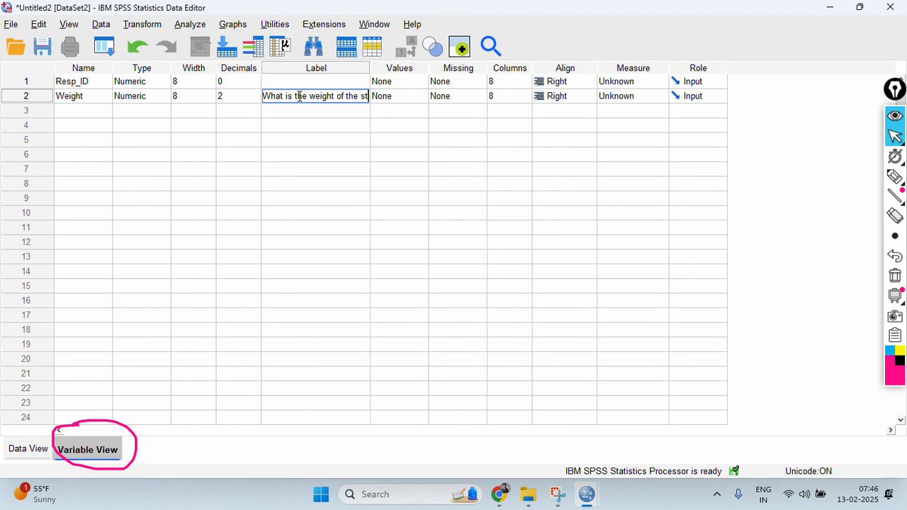
type("udent")
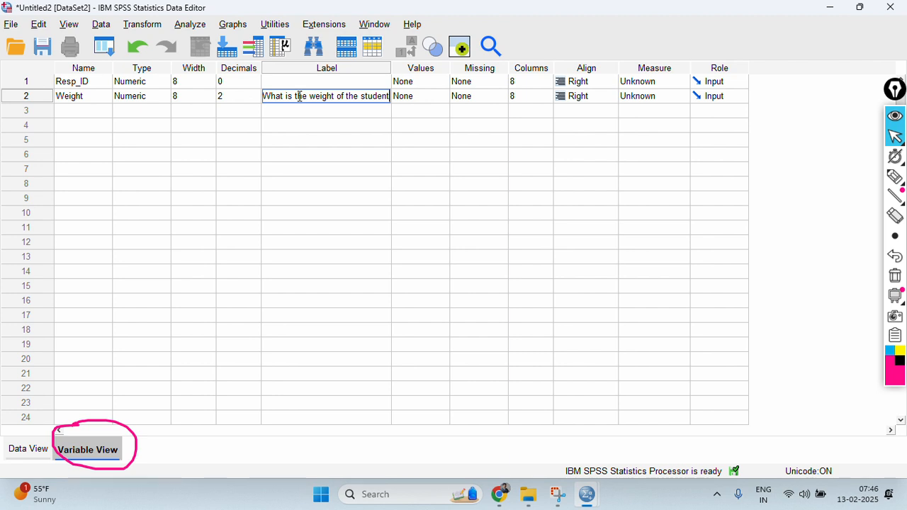
key("Return")
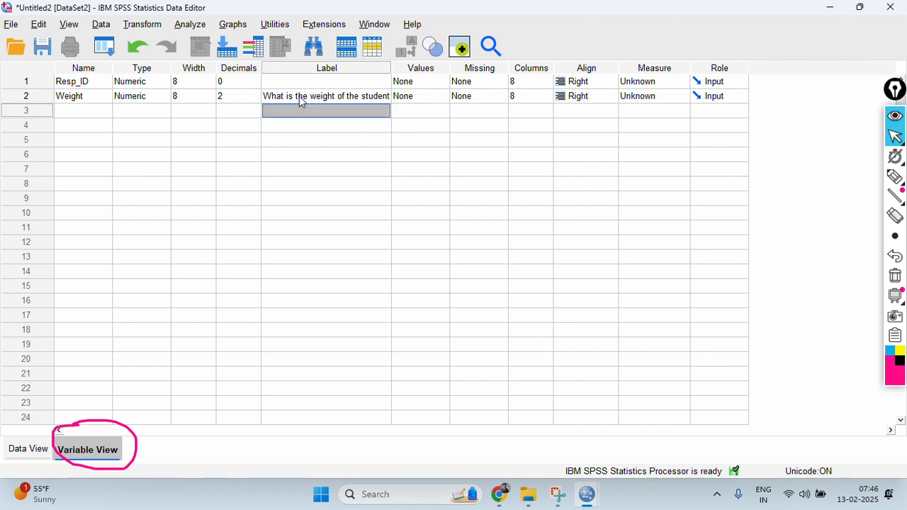
Add a question mark at the end of the Weight variable's label
double_click(316, 97)
double_click(316, 97)
left_click(385, 97)
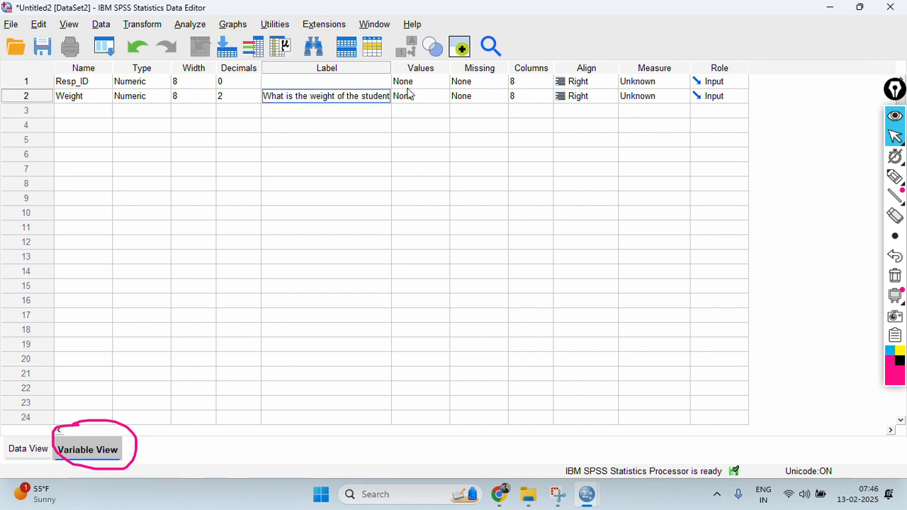
type("?")
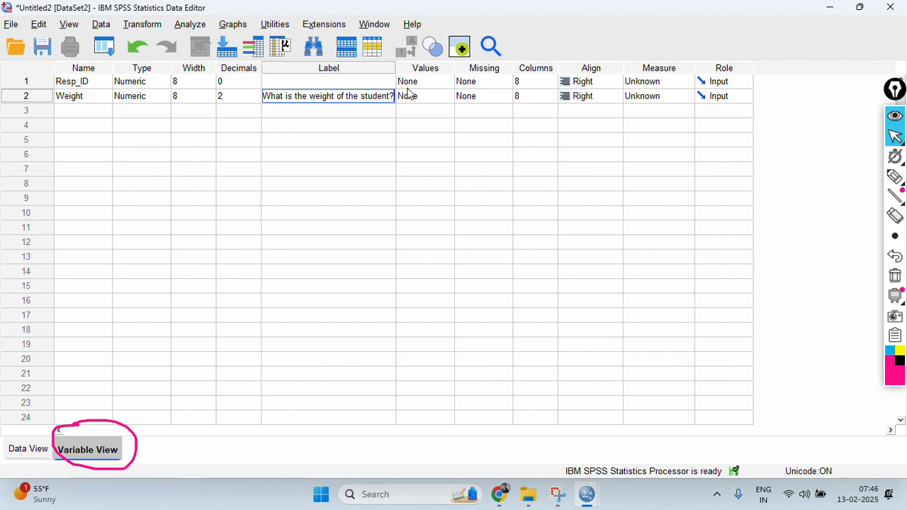
key("Return")
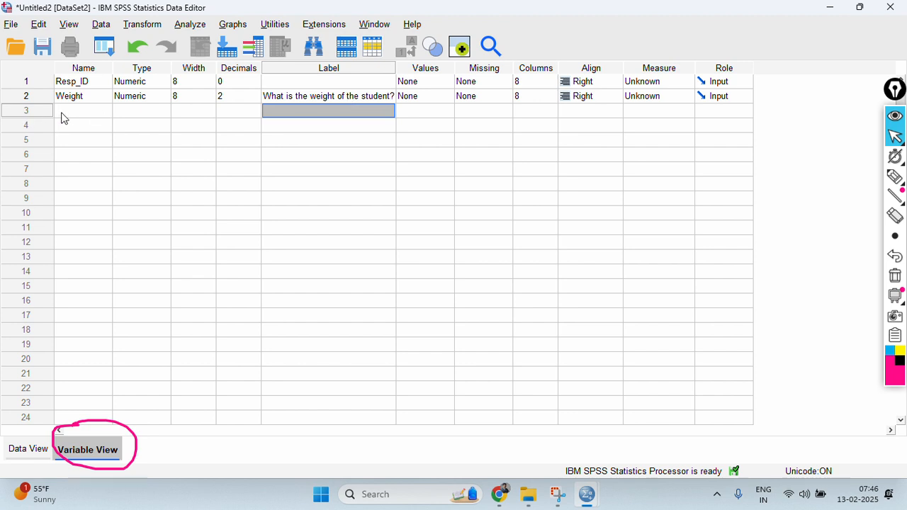
Add a third variable named Gender below Weight
left_click(83, 112)
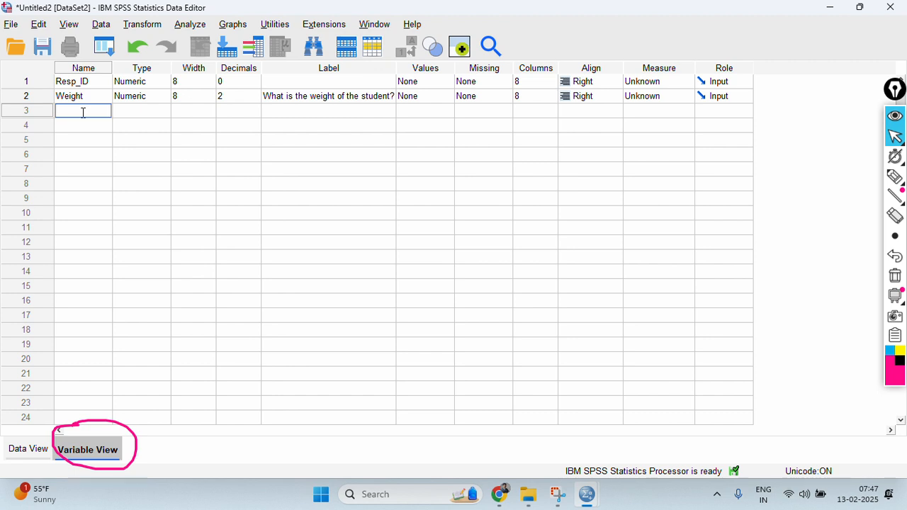
type("Gender")
key("Return")
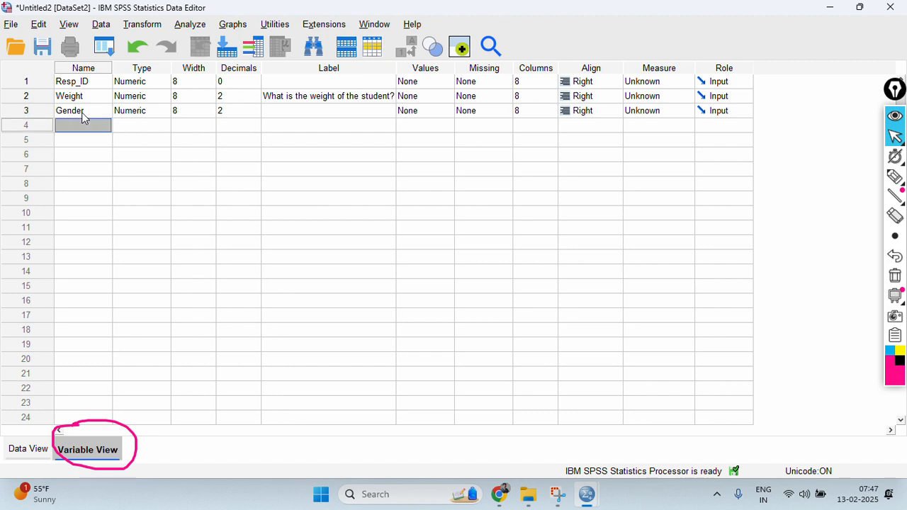
Set the number of decimals for the Gender variable to 0
left_click(82, 112)
key("Tab")
key("Tab")
key("Tab")
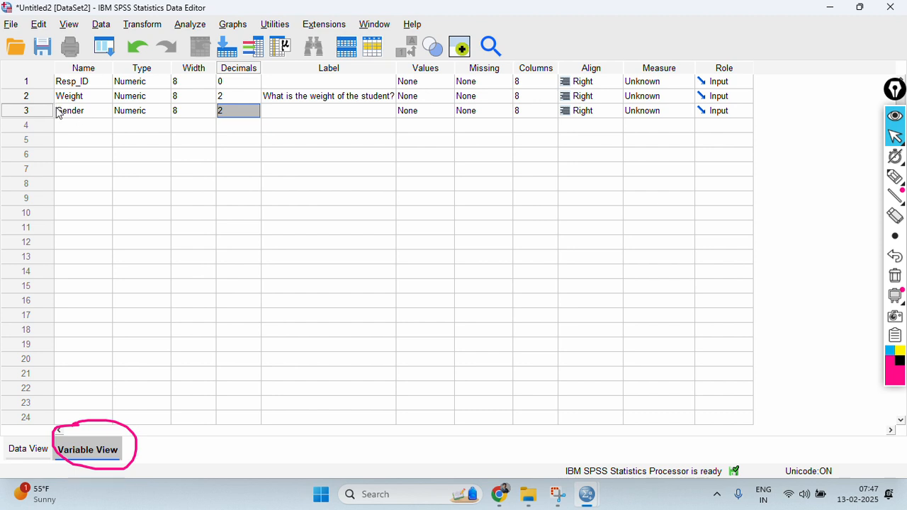
left_click(227, 112)
left_click(256, 114)
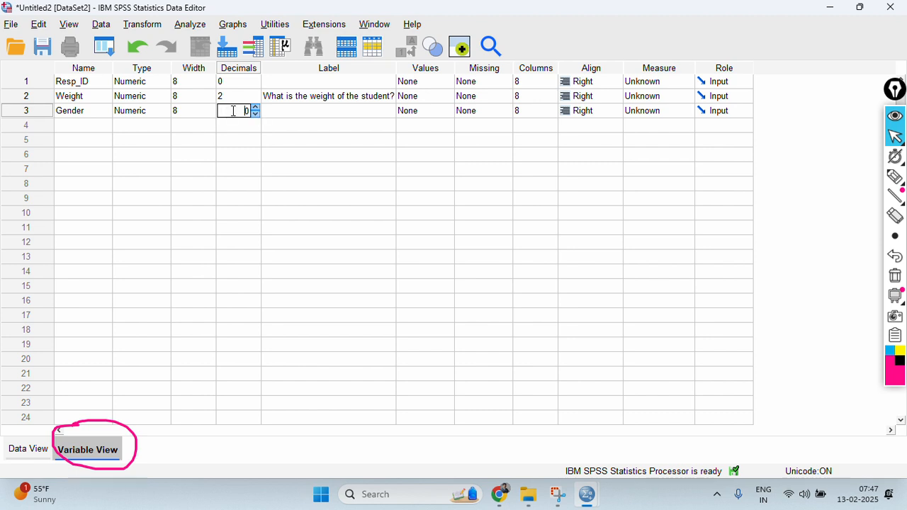
left_click(359, 111)
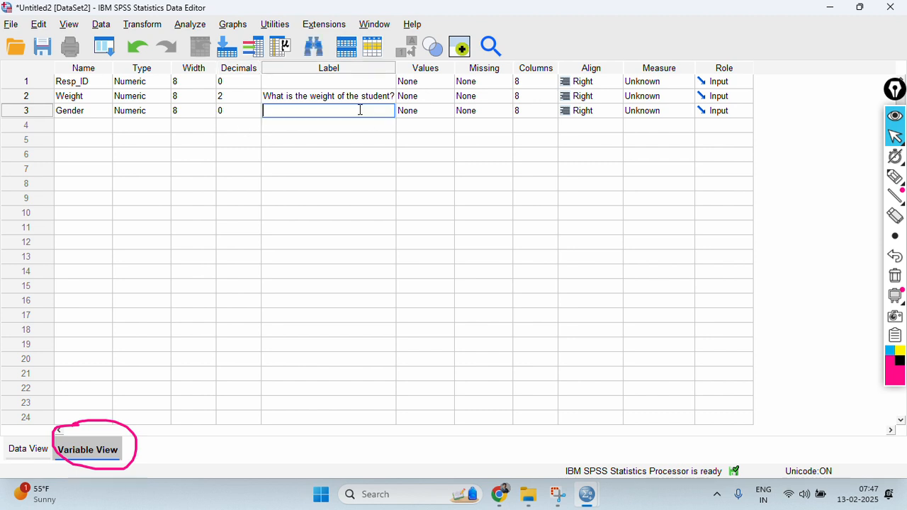
Define the value labels 1 = Male and 2 = Female for the Gender variable
left_click(430, 115)
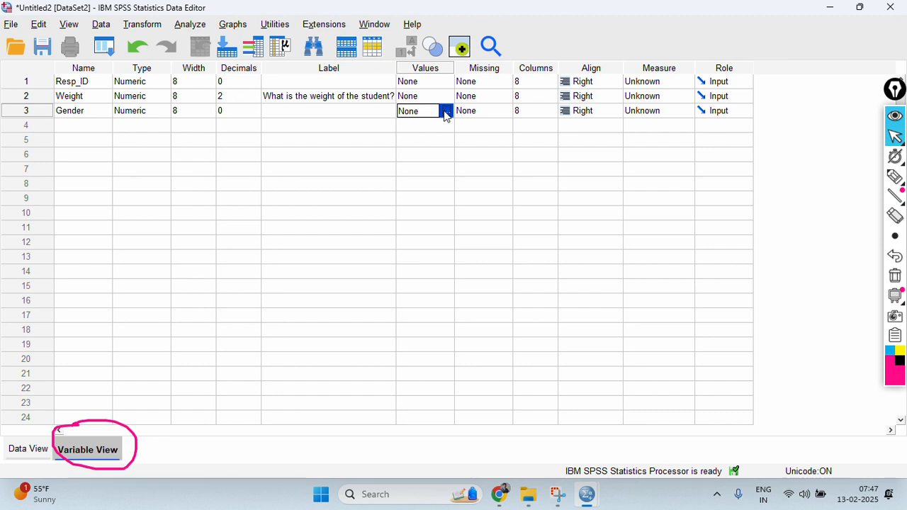
left_click(446, 113)
type("1")
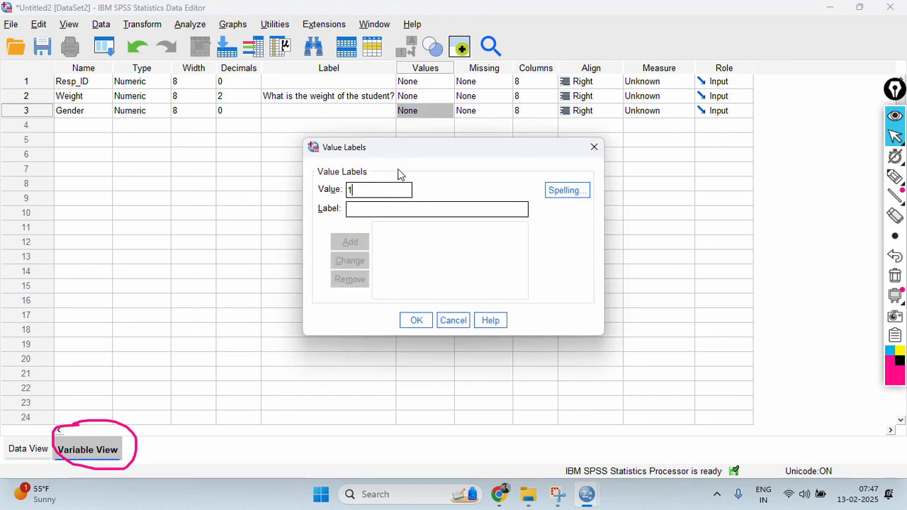
key("Tab")
type("Male")
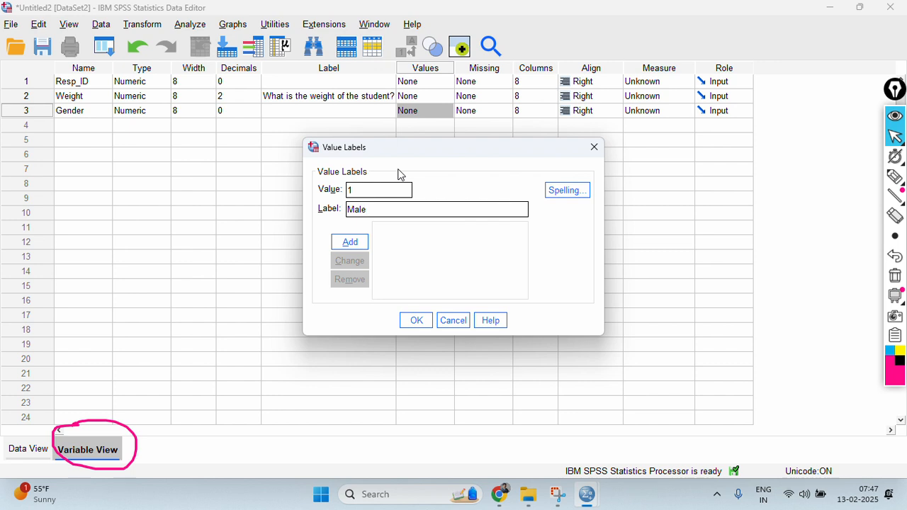
left_click(350, 242)
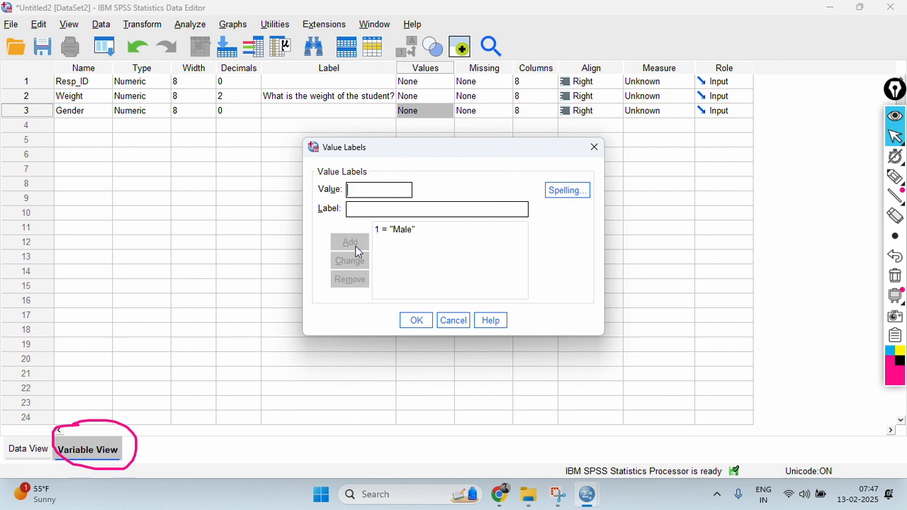
type("2")
type("Female")
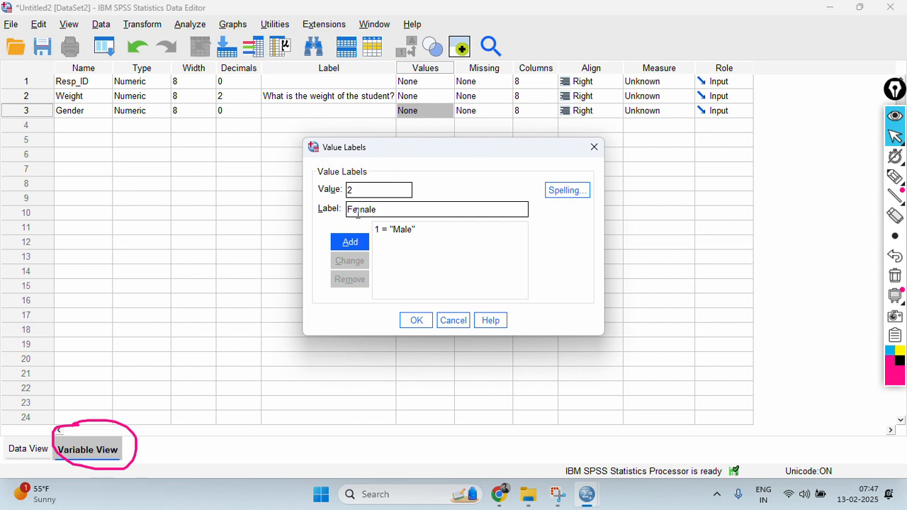
left_click(349, 242)
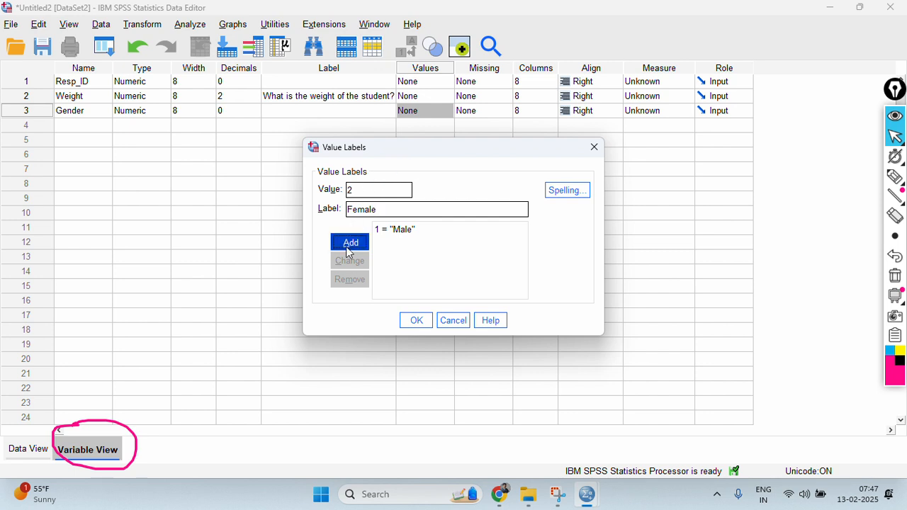
left_click(418, 321)
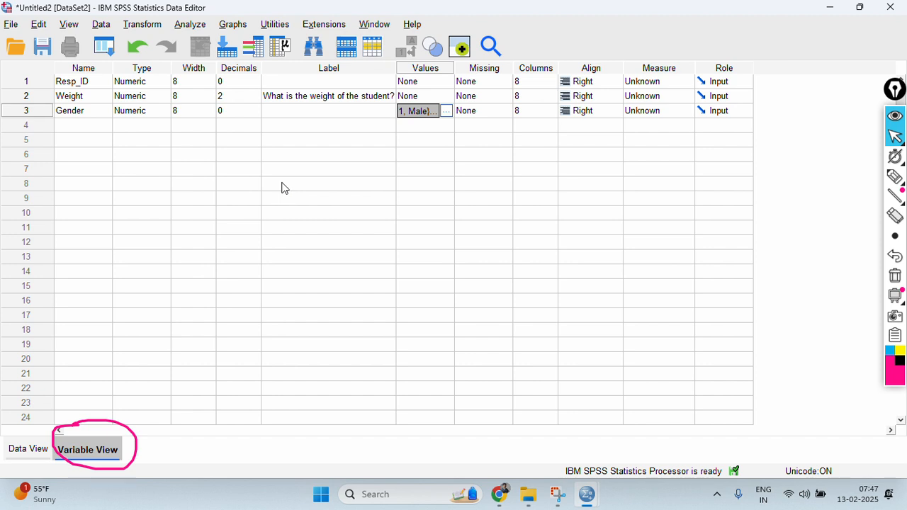
Add a fourth variable named Recmd below Gender
left_click(82, 124)
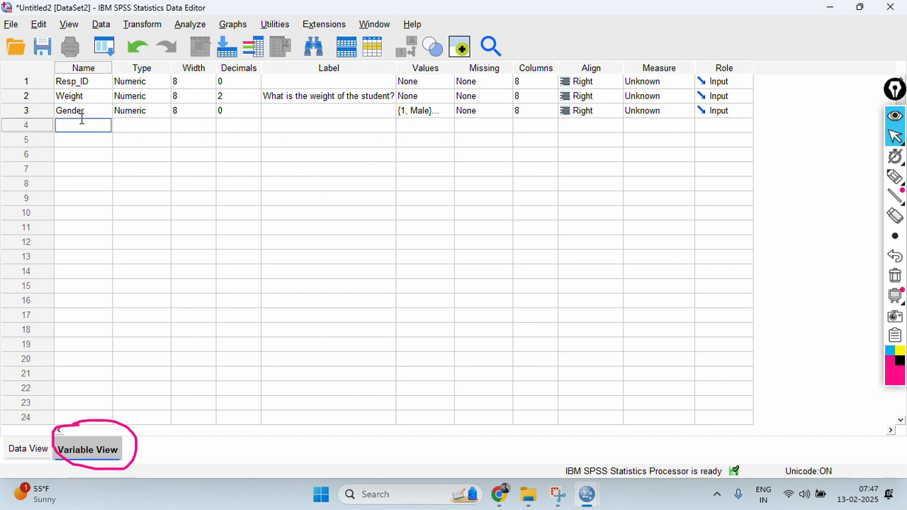
type("Recmn")
key("Return")
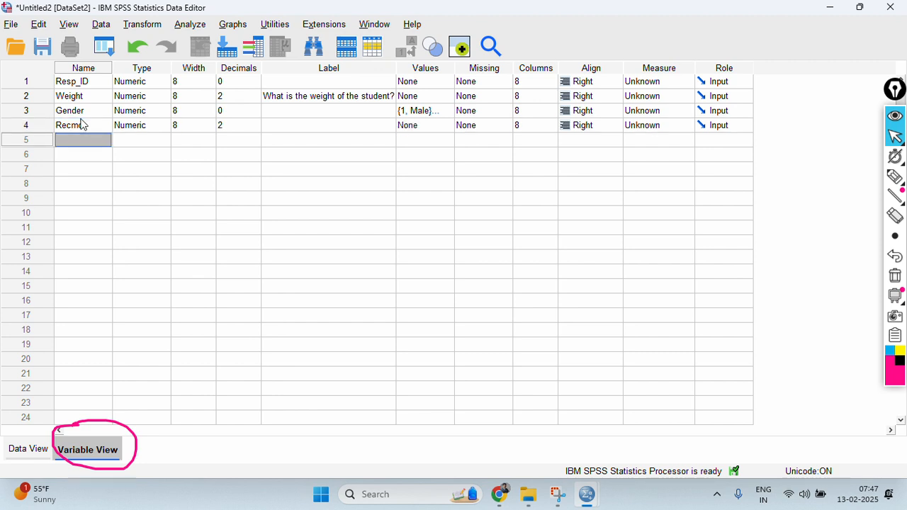
Set the number of decimals for the Recmd variable to 0
key("Up")
key("Right")
key("Right")
key("Right")
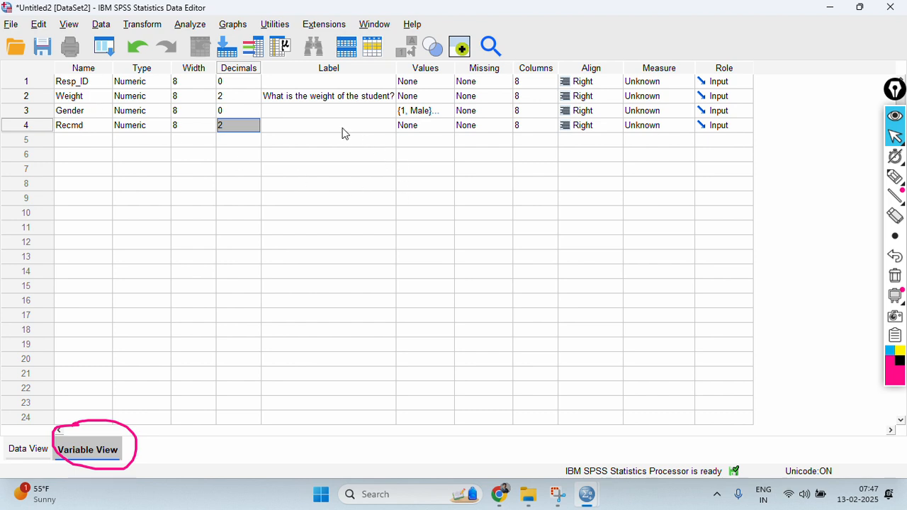
left_click(242, 124)
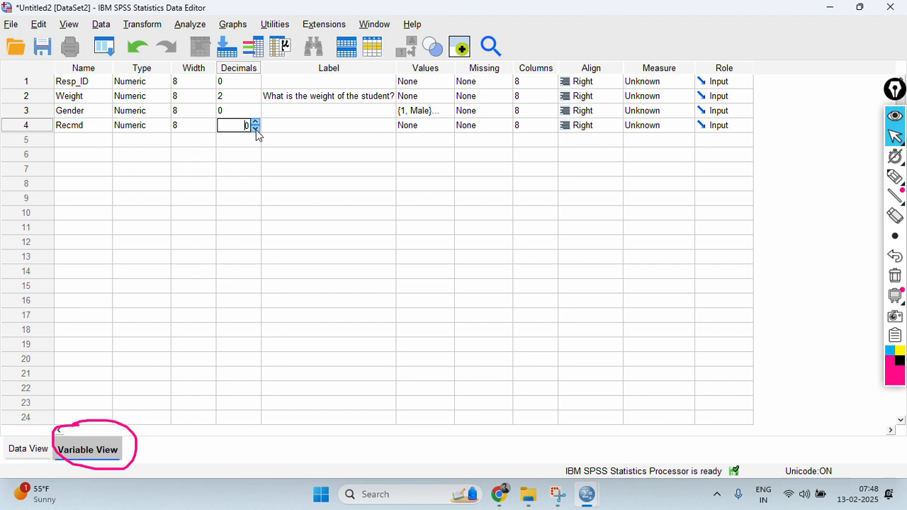
left_click(383, 8)
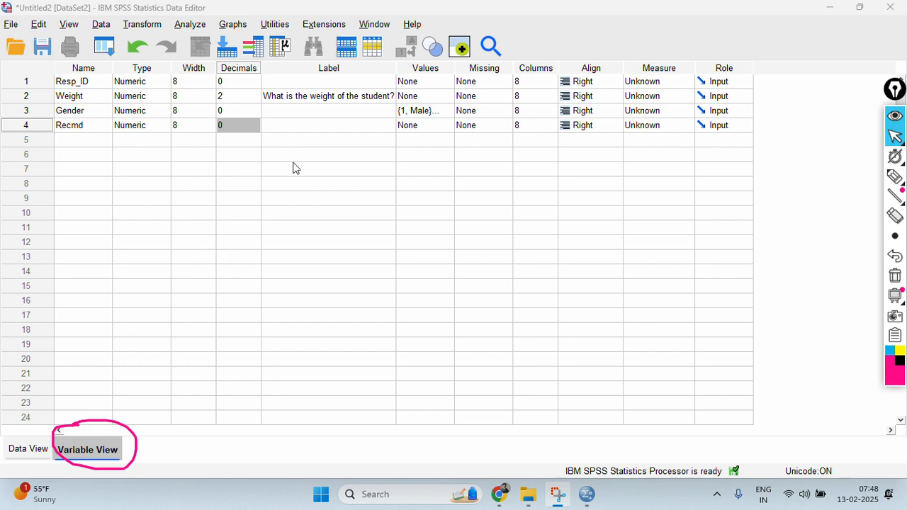
Open the value labels of the Recmd variable and add 1 = Strongly Disagree
left_click(445, 128)
left_click(446, 126)
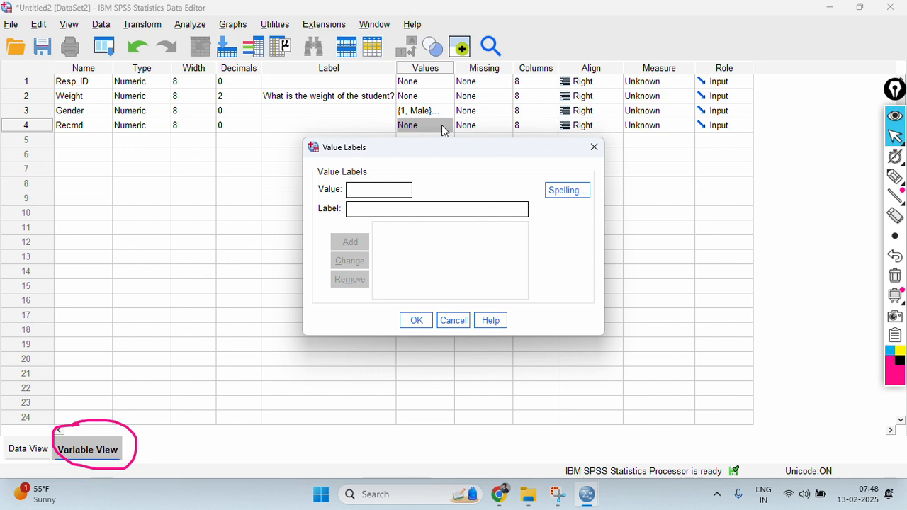
type("1")
key("Tab")
type("Strongly ")
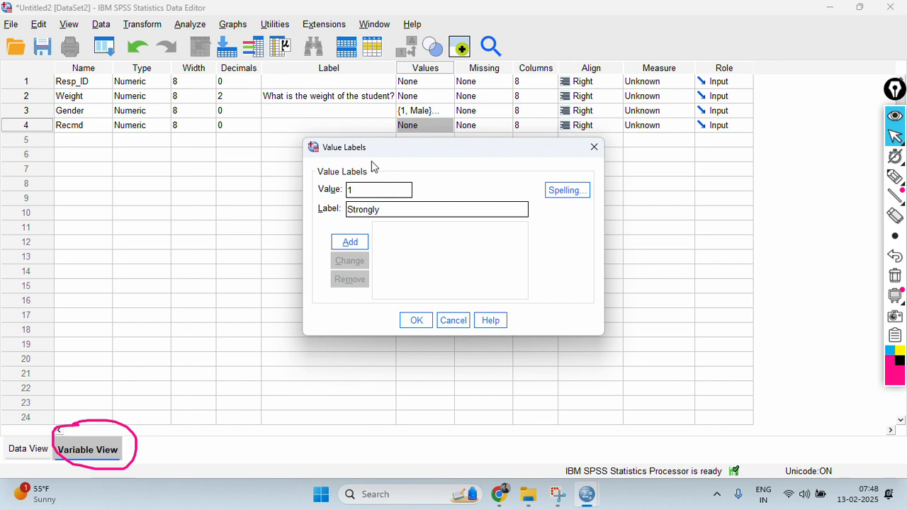
type("Disagree")
key("Return")
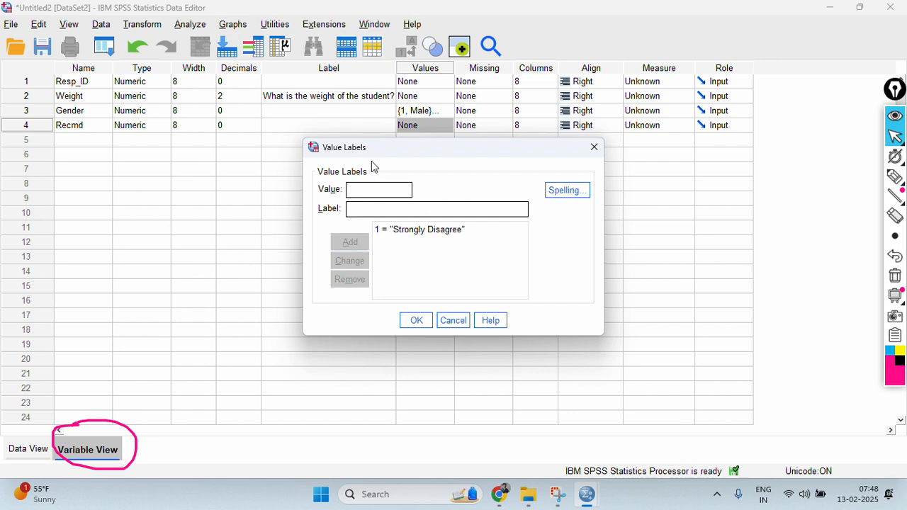
Add the value labels 2 = Disagree, 3 = Neutral and 4 = Agree for the Recmd variable
type("2Disagree")
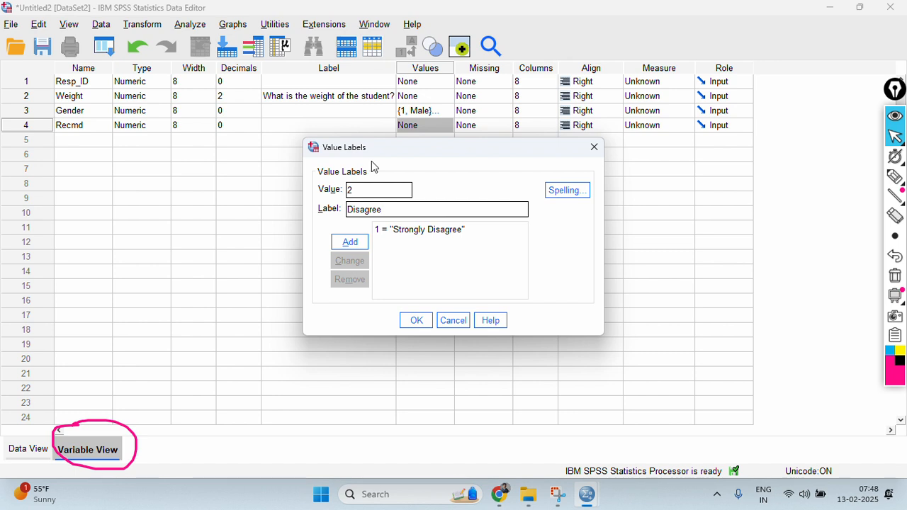
key("Return")
type("3")
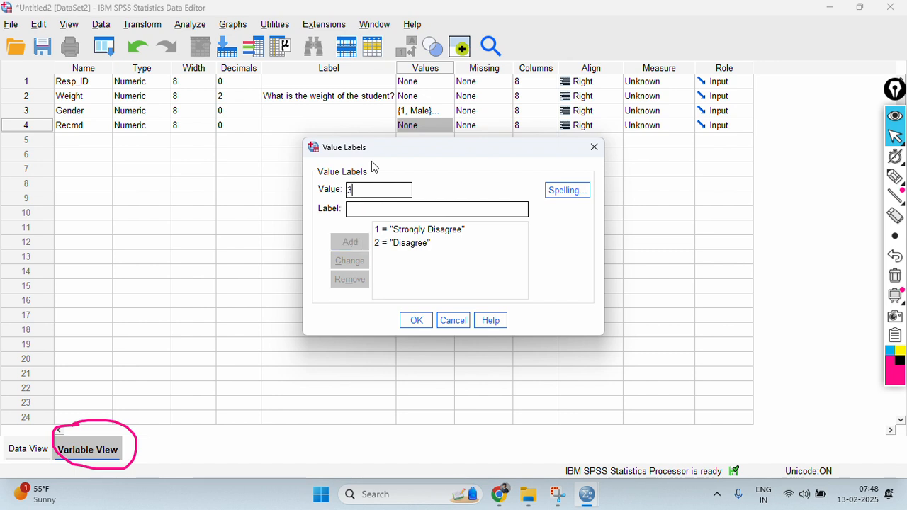
type("Neutral")
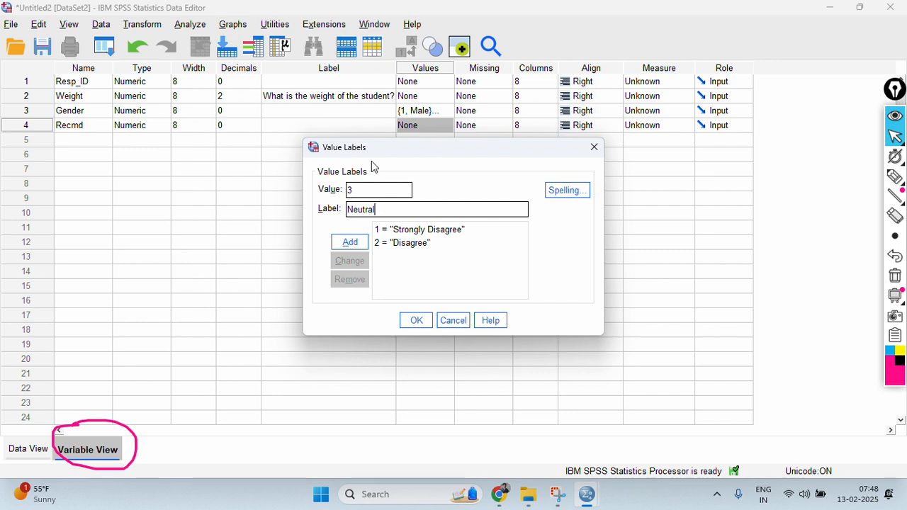
key("Return")
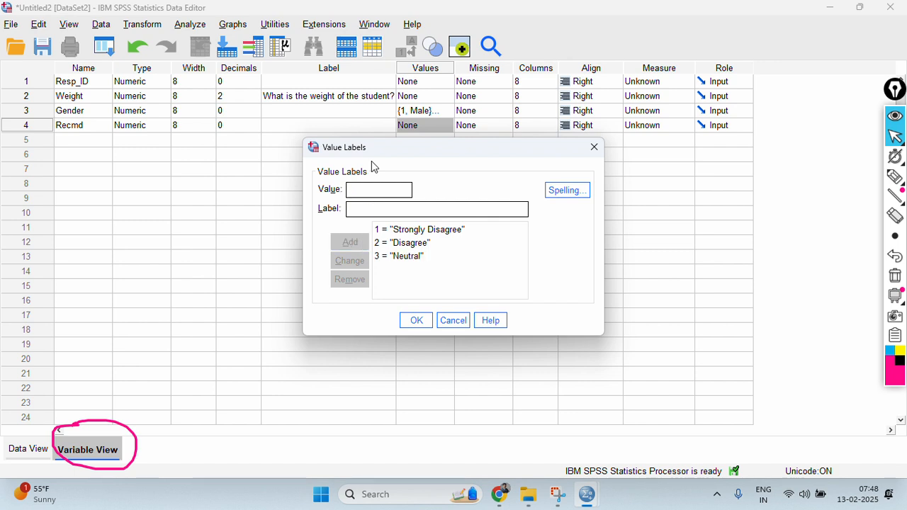
type("4Agree")
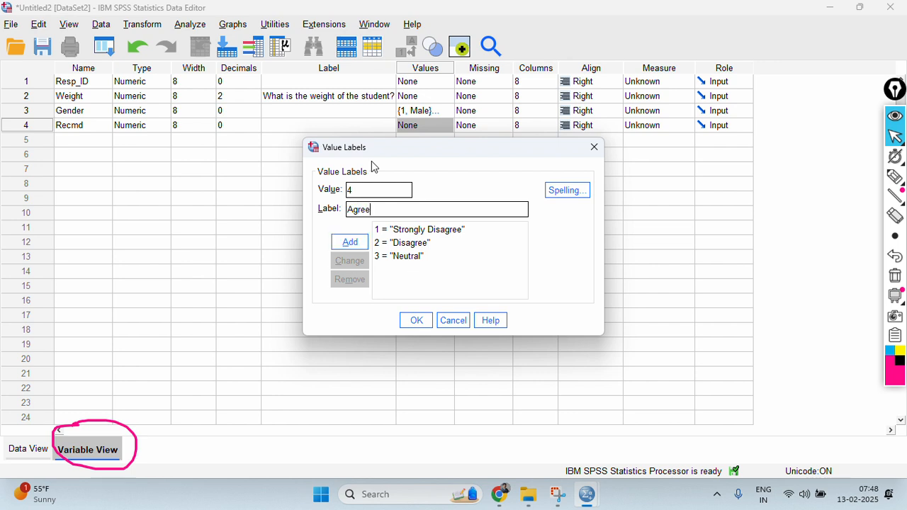
key("Return")
Add the value label 5 = Strongly Agree for the Recmd variable and apply its value labels
type("5")
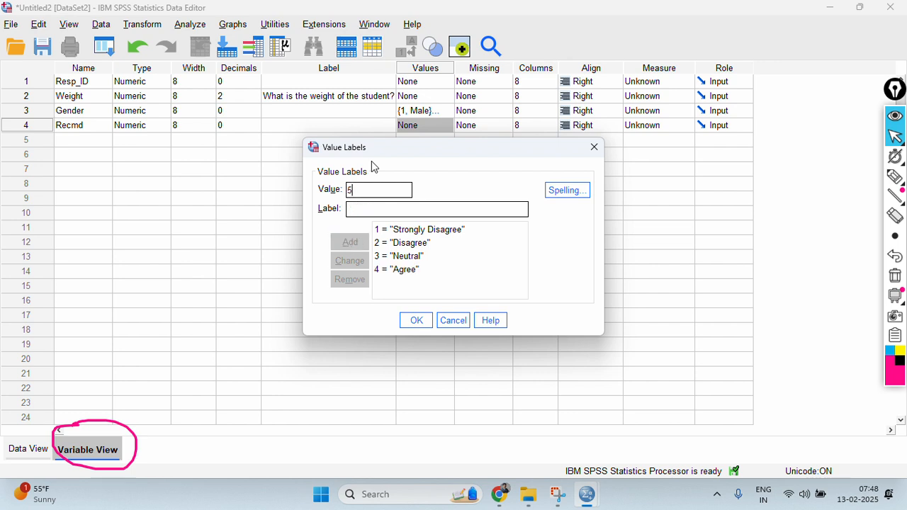
type("St")
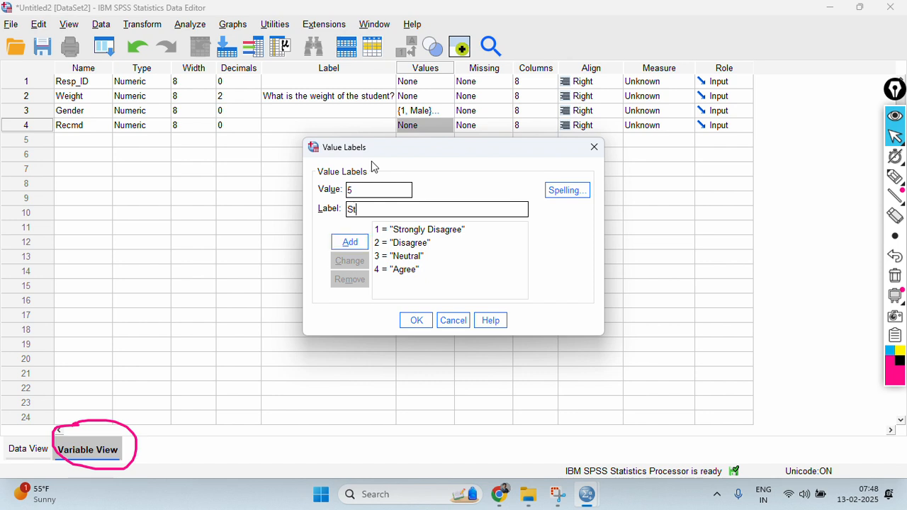
type("rongly Agree")
key("Return")
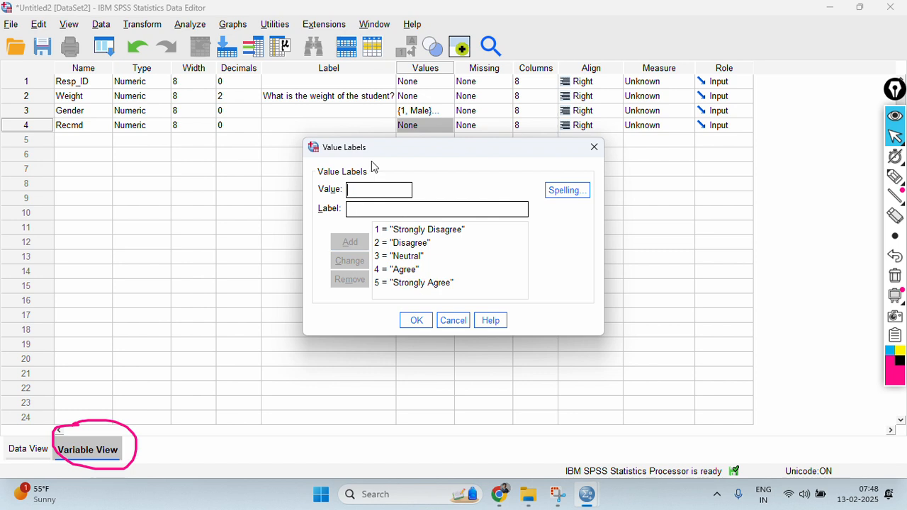
left_click(423, 322)
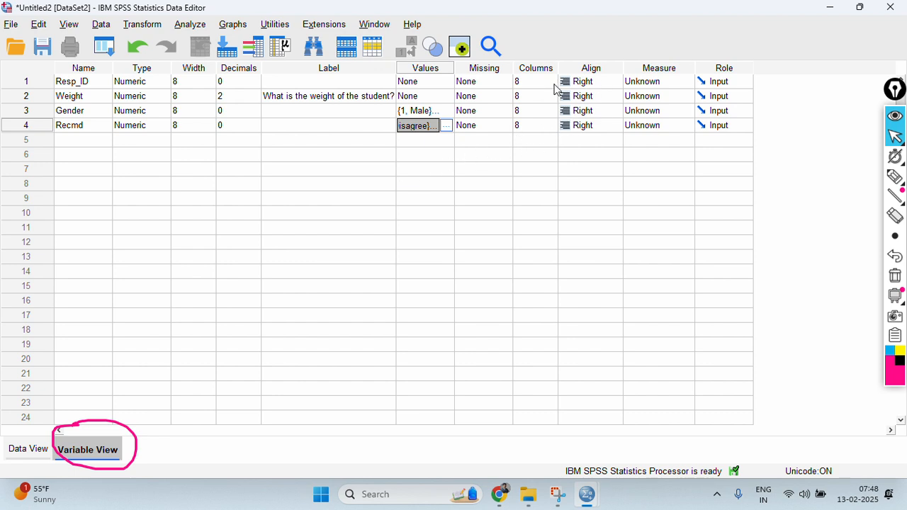
Set the measurement level of Gender to Nominal and of Recmd to Scale
left_click(666, 113)
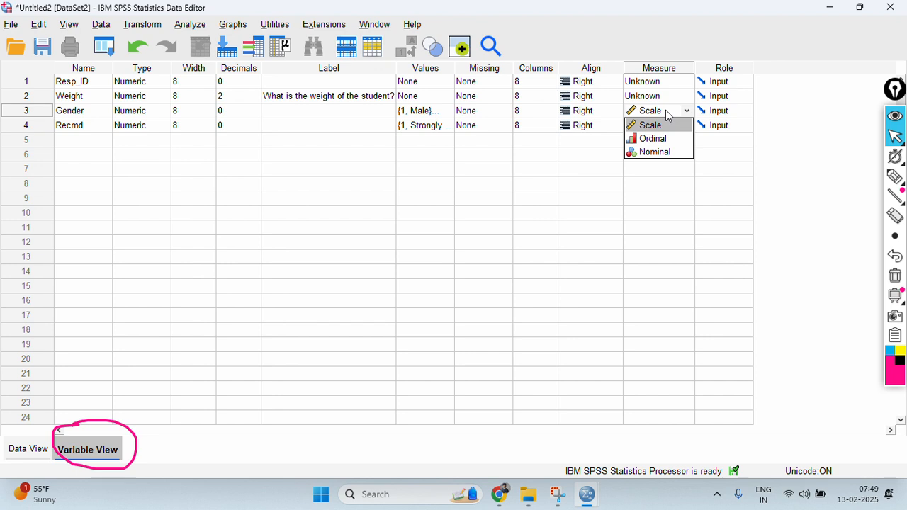
left_click(645, 152)
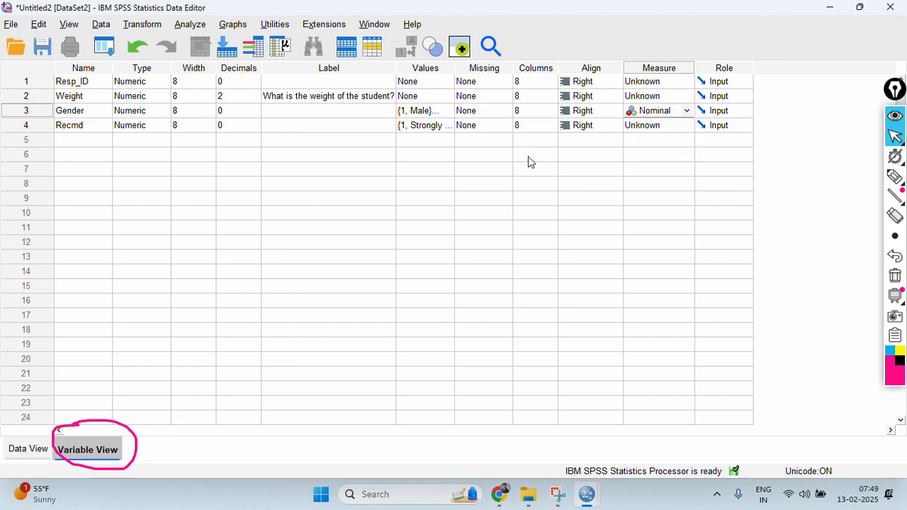
left_click(675, 128)
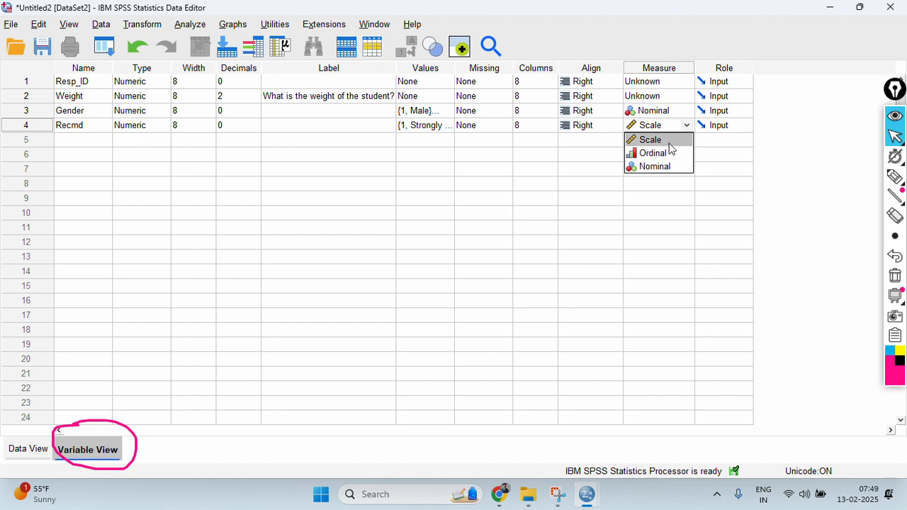
left_click(669, 144)
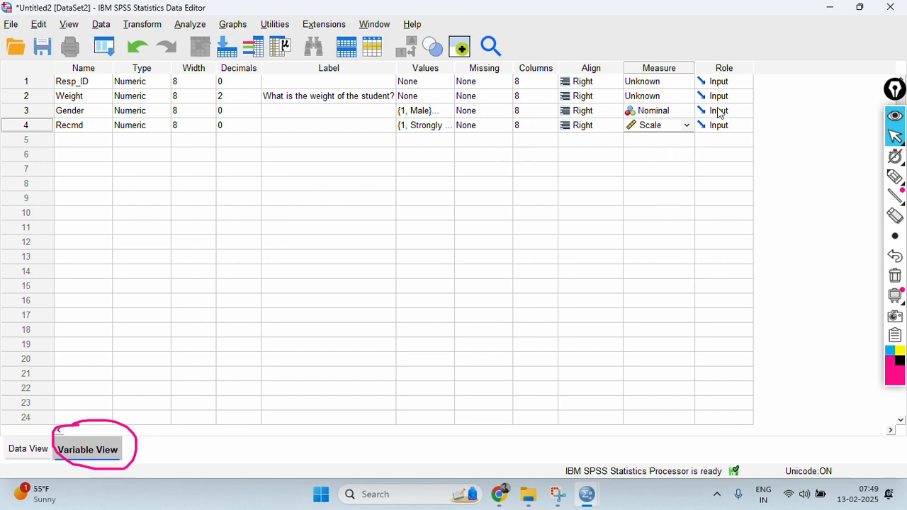
Handwrite the annotation SQ → CH → L — A across the empty variable rows with the on-screen pen
left_click(894, 176)
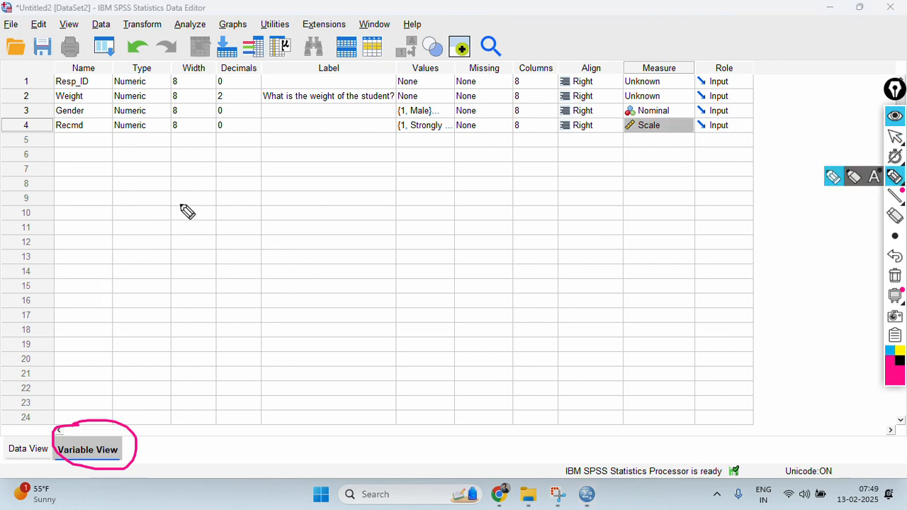
mouse_move(190, 203)
left_mouse_down()
mouse_move(157, 246)
mouse_move(206, 226)
mouse_move(220, 229)
mouse_move(216, 238)
mouse_move(306, 207)
mouse_move(358, 213)
mouse_move(382, 202)
left_mouse_up()
mouse_move(382, 189)
left_mouse_down()
mouse_move(384, 215)
mouse_move(496, 197)
mouse_move(494, 207)
mouse_move(560, 207)
left_mouse_up()
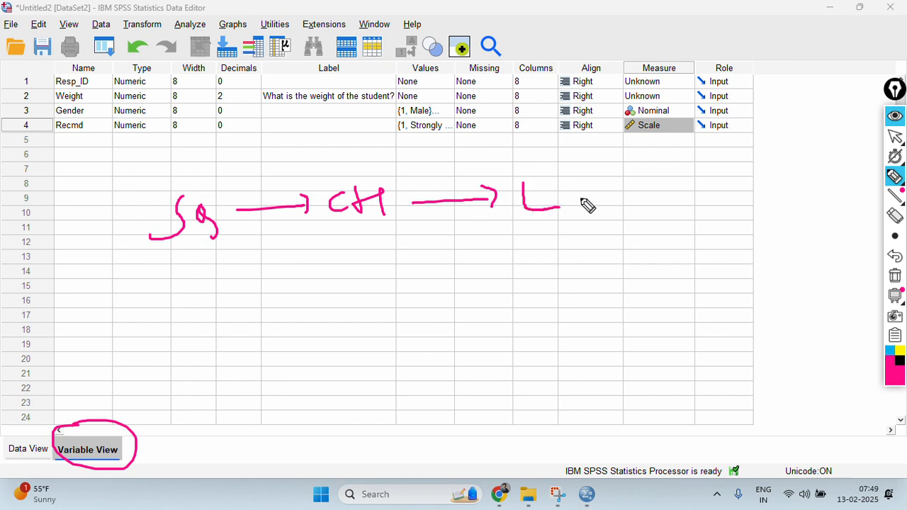
mouse_move(584, 198)
left_mouse_down()
mouse_move(642, 190)
mouse_move(678, 204)
mouse_move(689, 190)
mouse_move(698, 204)
left_mouse_up()
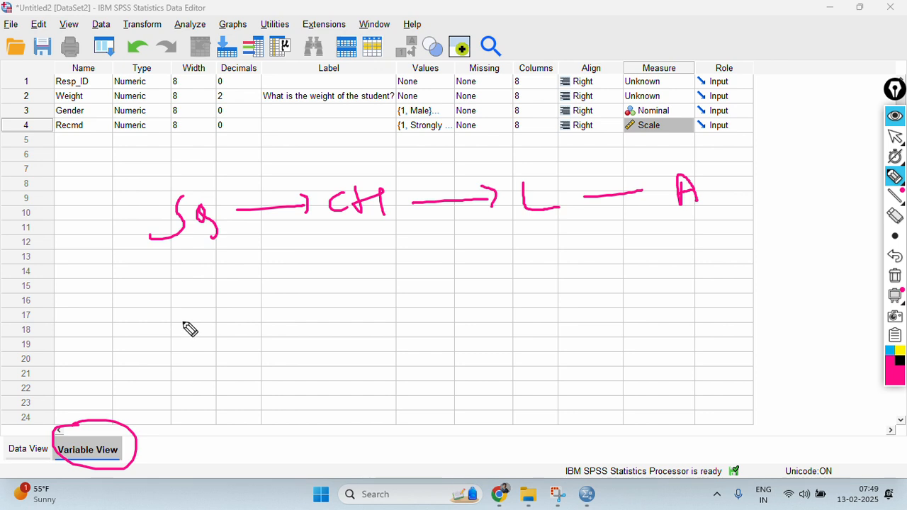
mouse_move(894, 156)
left_click(894, 137)
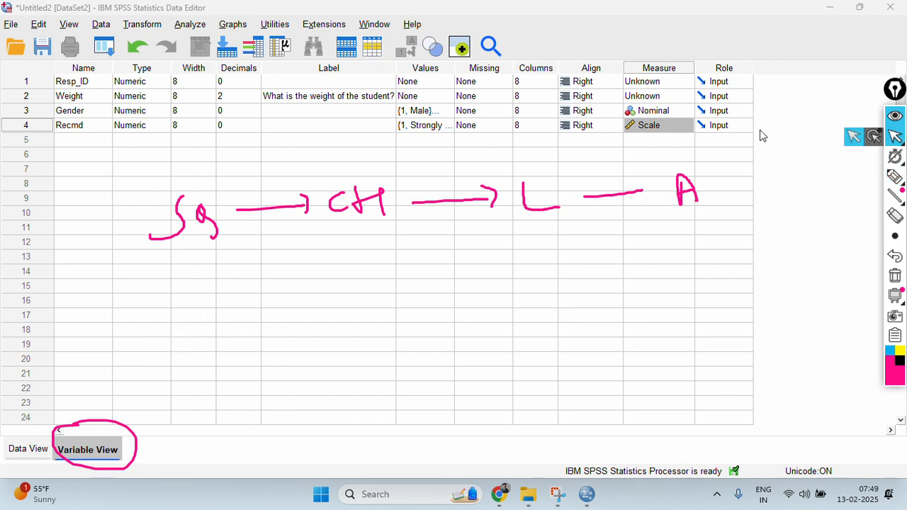
View the available role options for the Recmd variable and keep Input
left_click(720, 133)
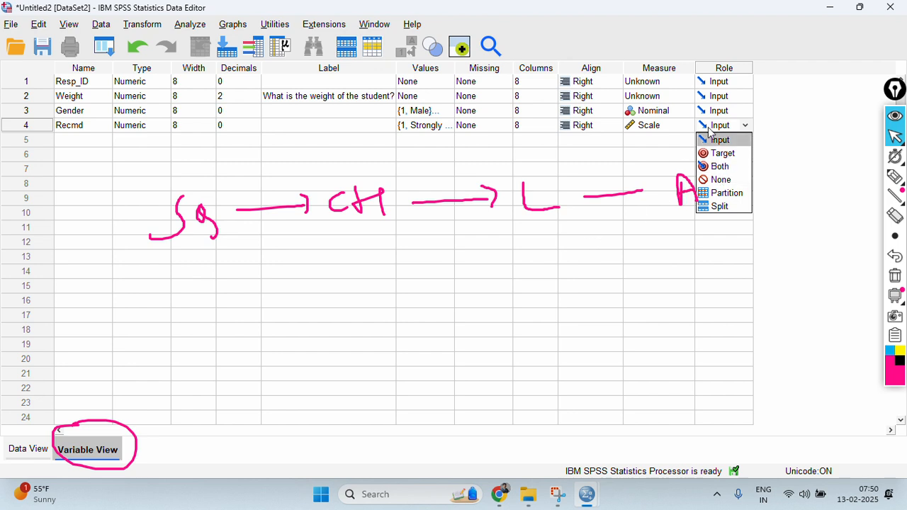
left_click(772, 123)
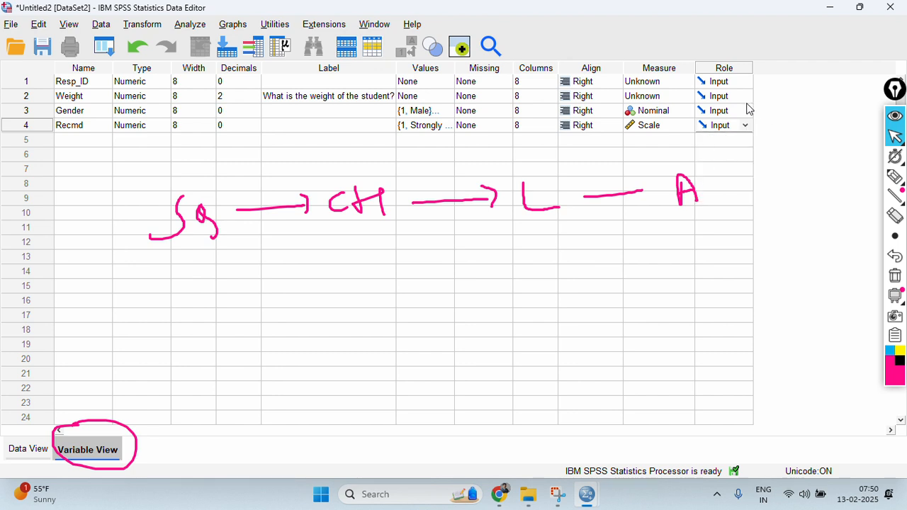
Clear all on-screen pen annotations and select the first Resp_ID cell in Data View
left_click(895, 275)
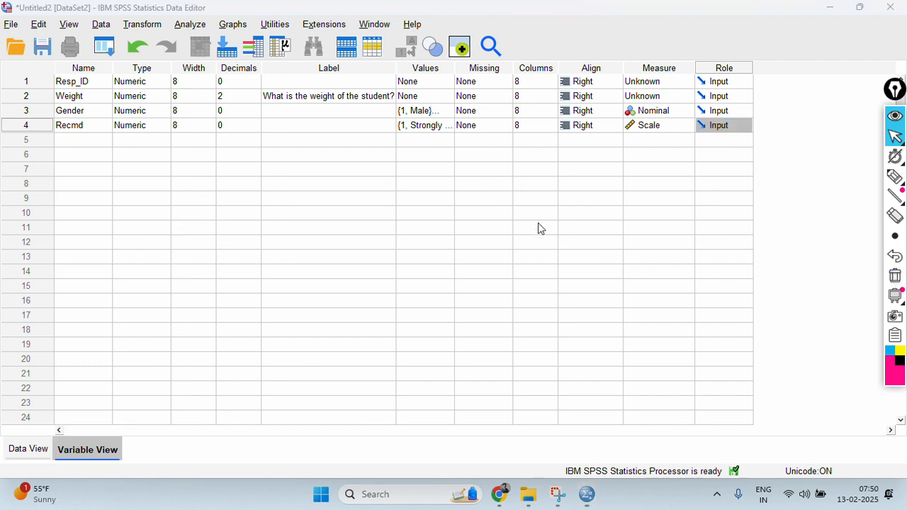
left_click(35, 450)
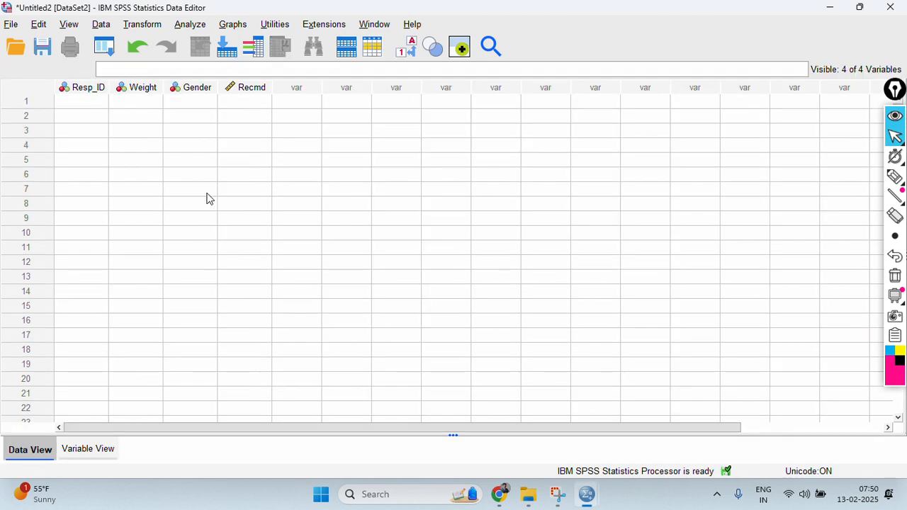
left_click(95, 104)
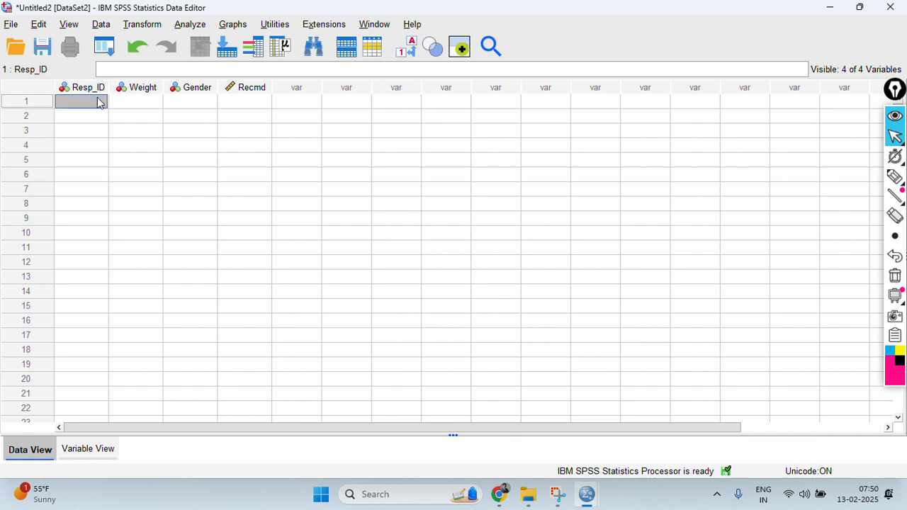